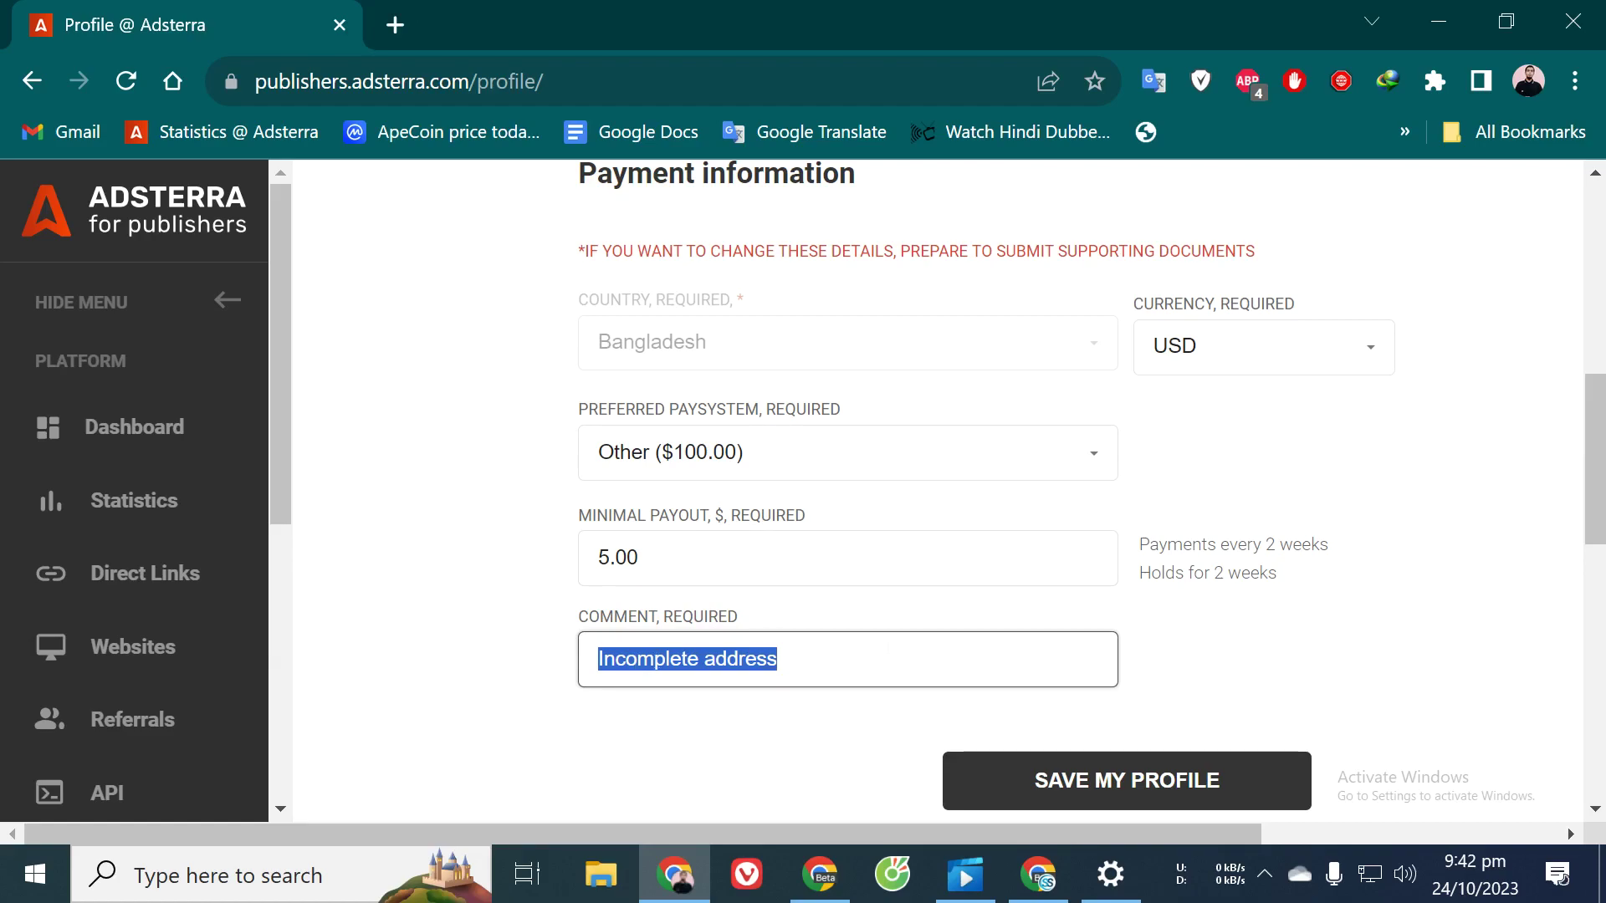
left_click(862, 661)
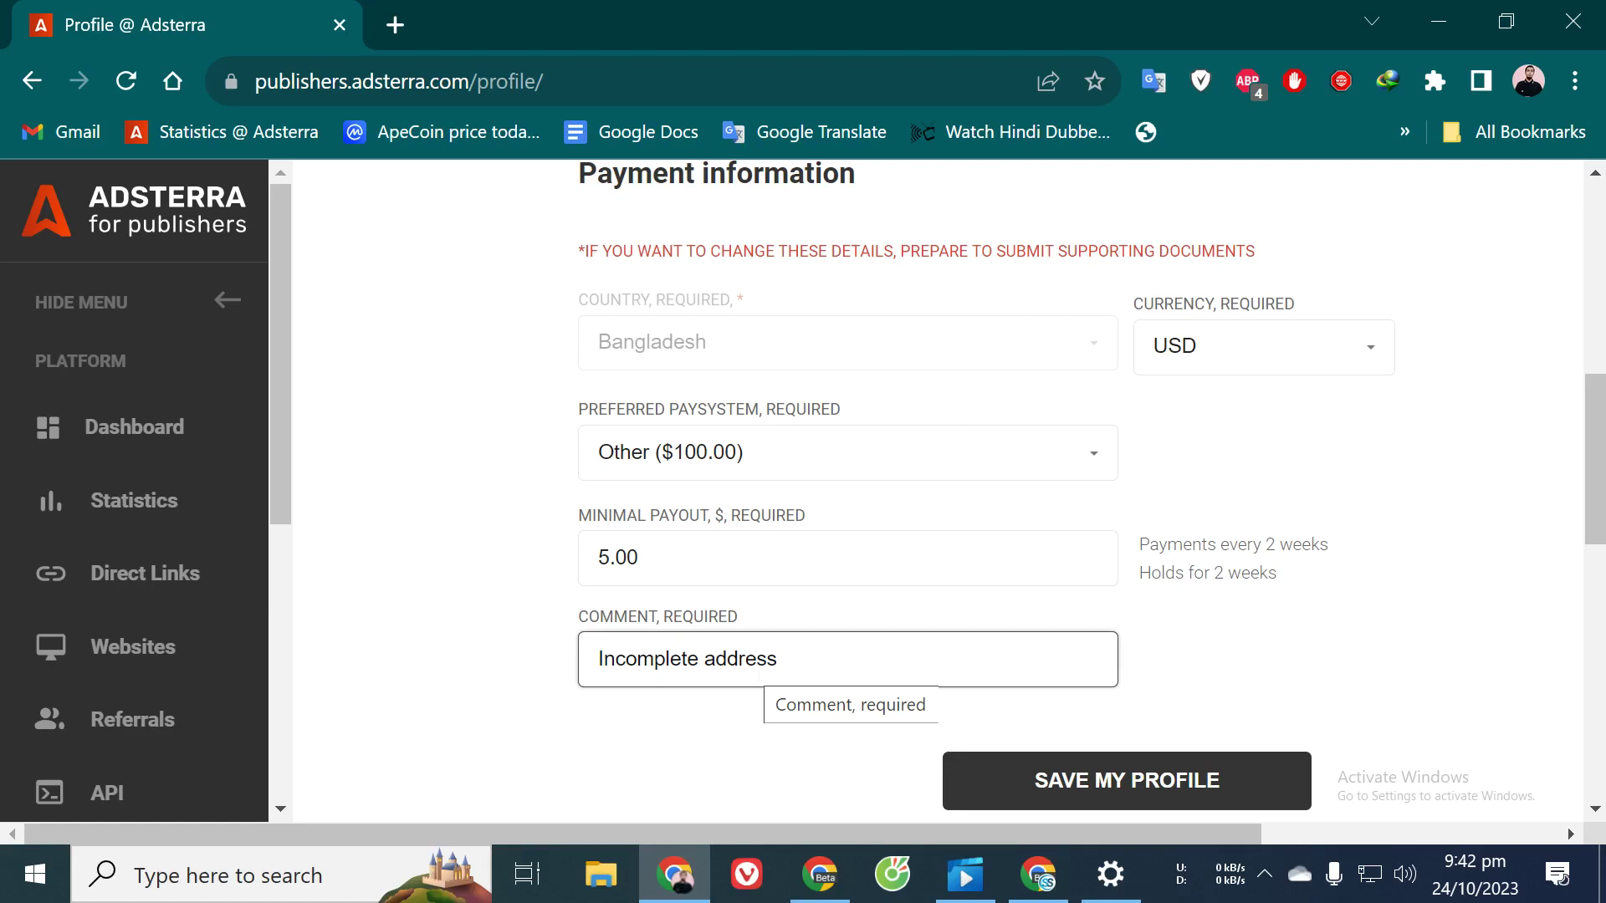
left_click_drag(804, 653, 511, 667)
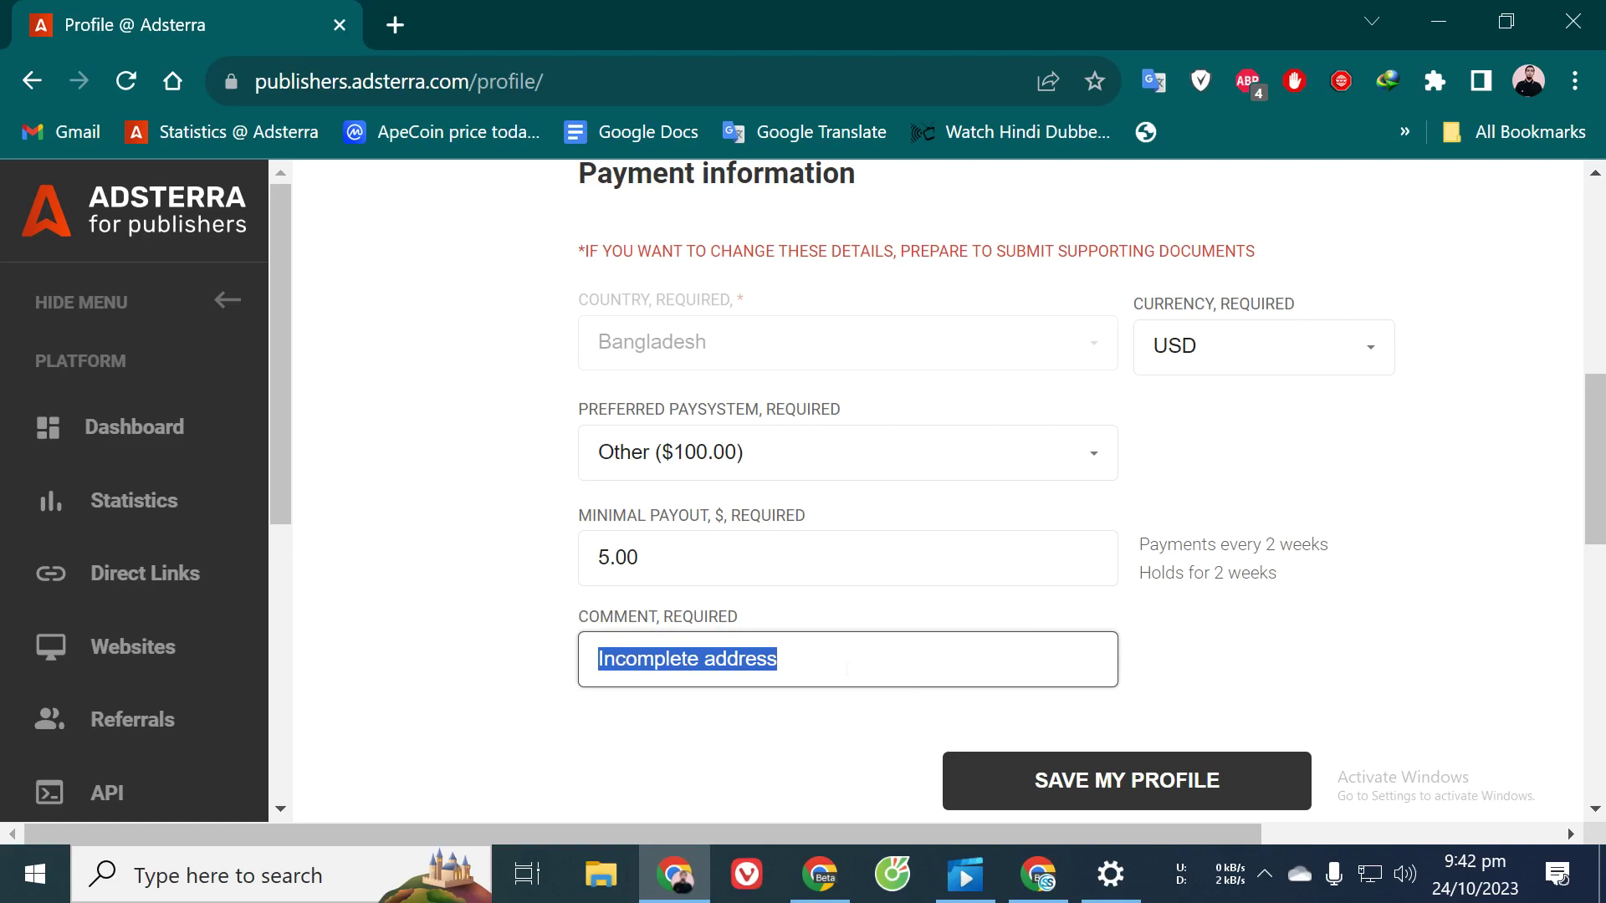
left_click(815, 668)
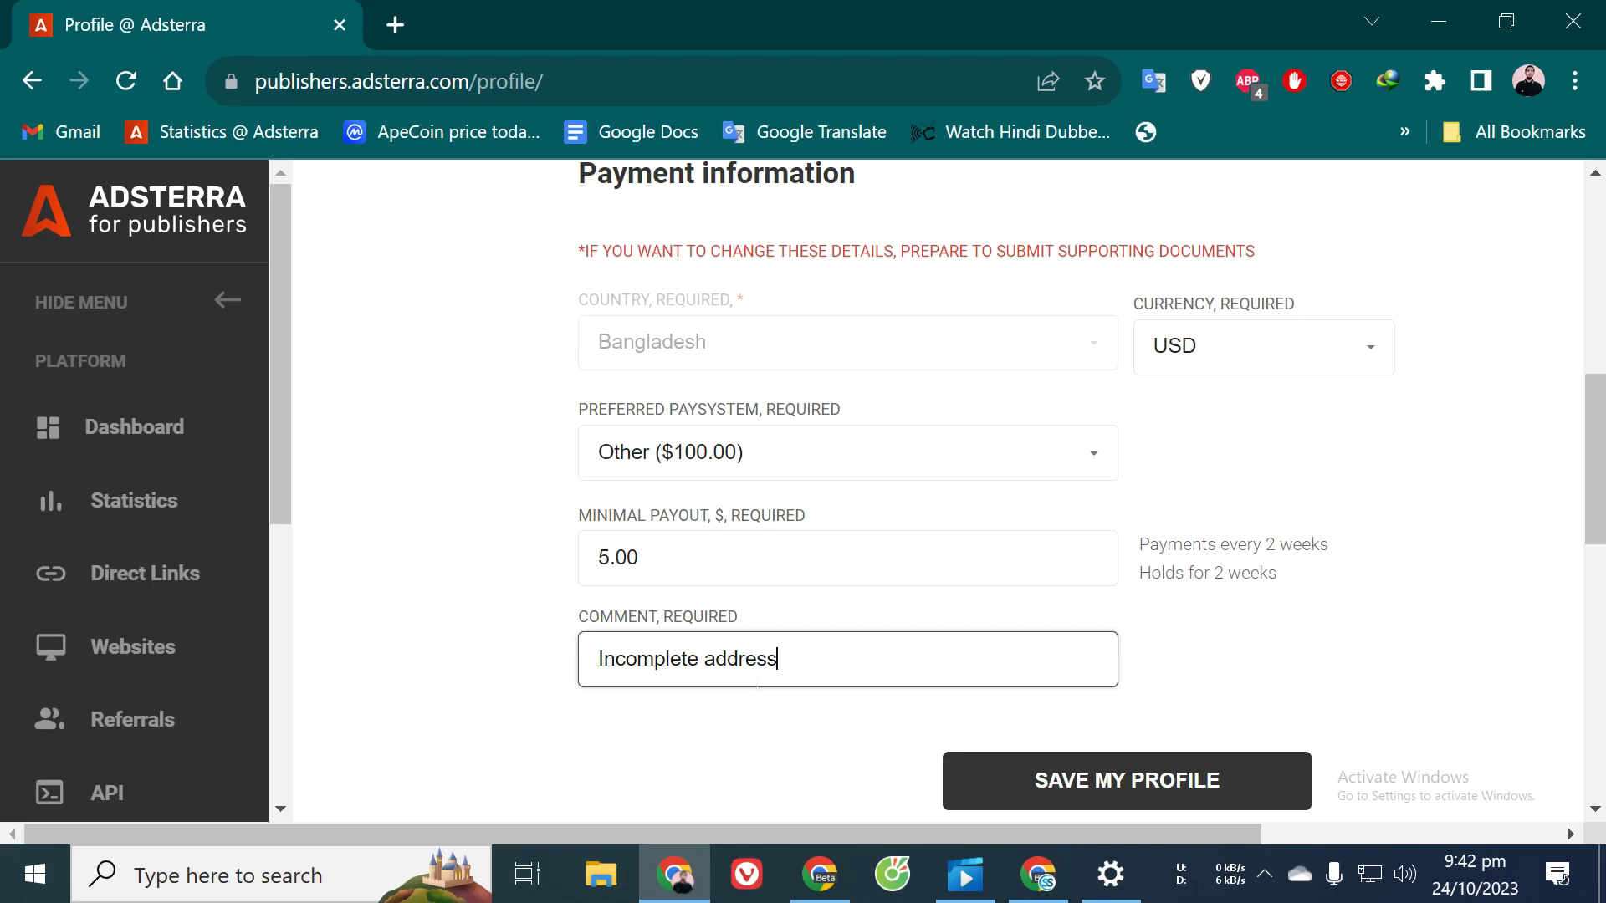
left_click_drag(705, 659, 538, 663)
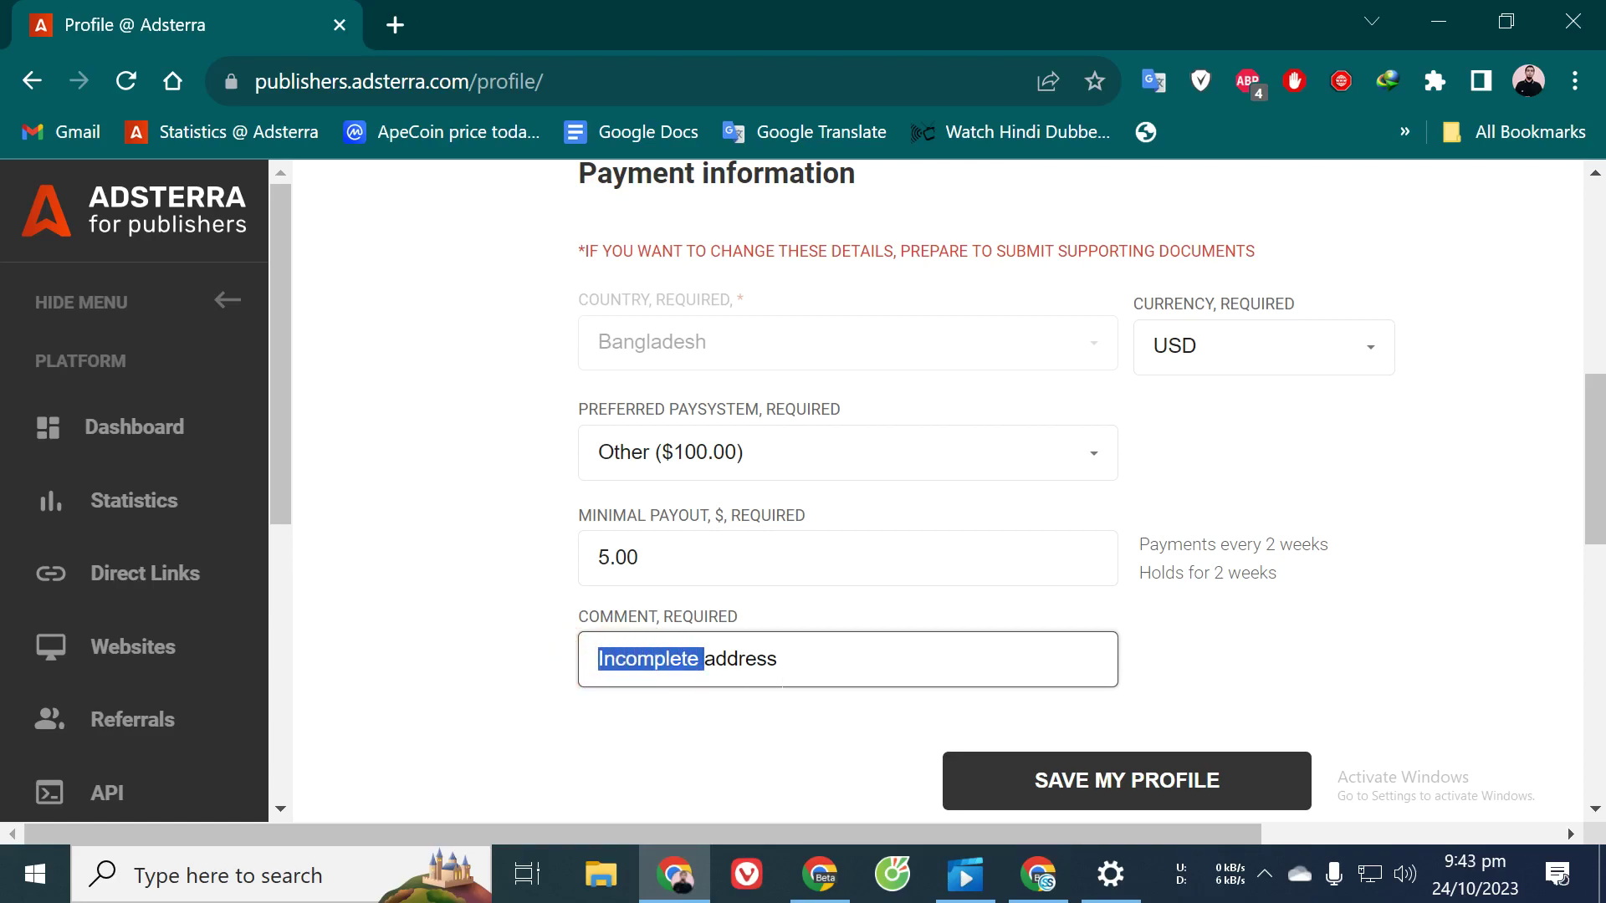
left_click(767, 666)
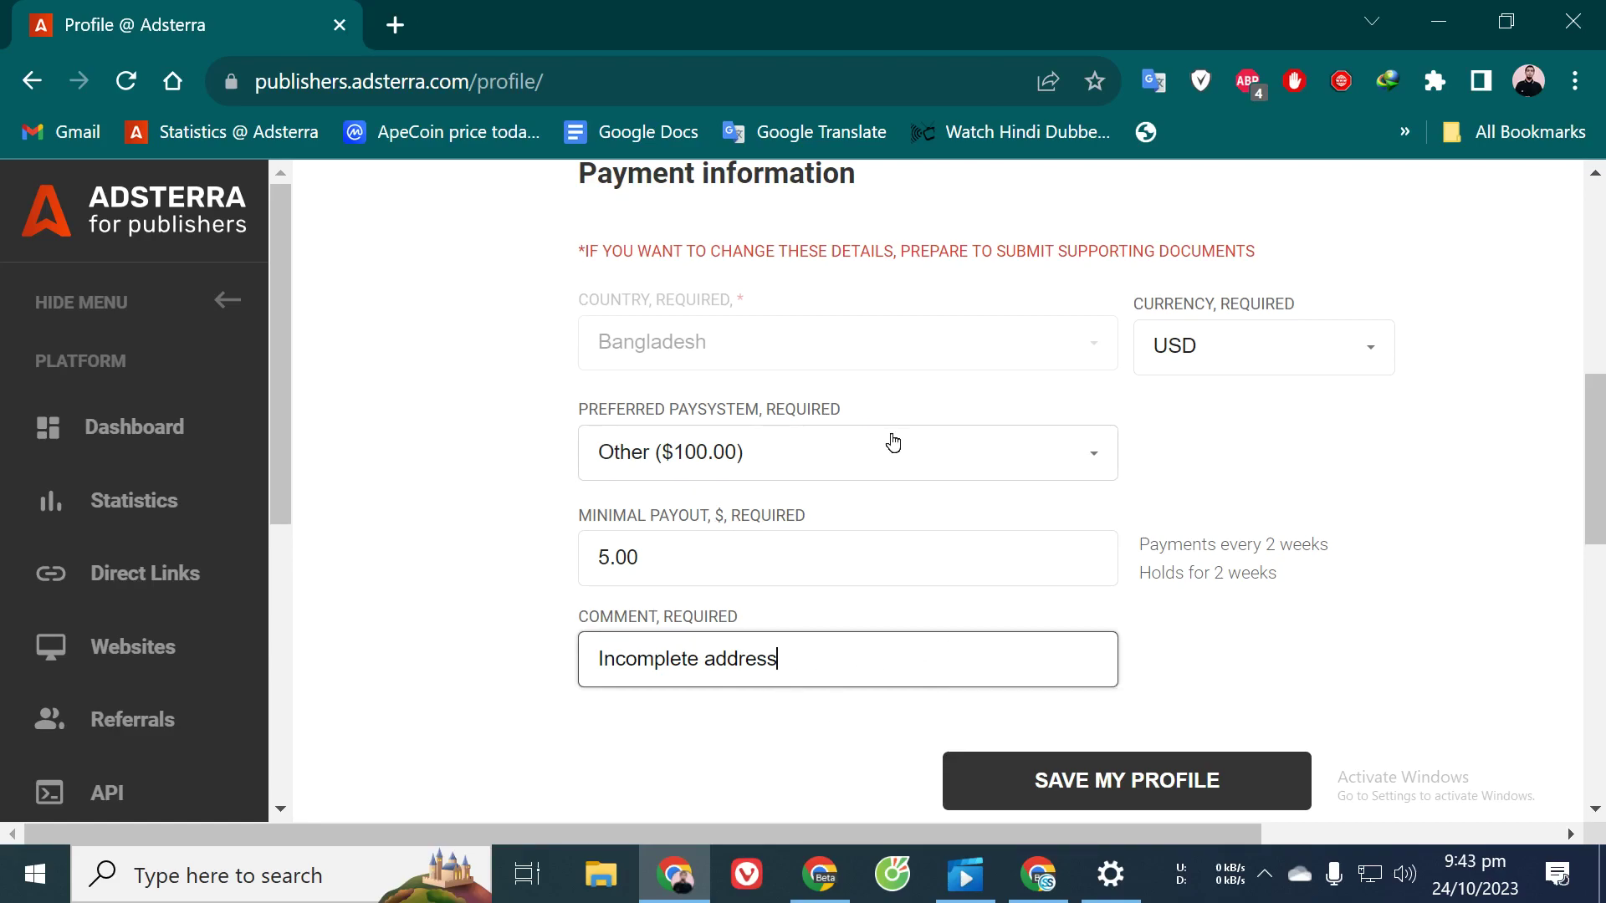
scroll(887, 435, "up", 5)
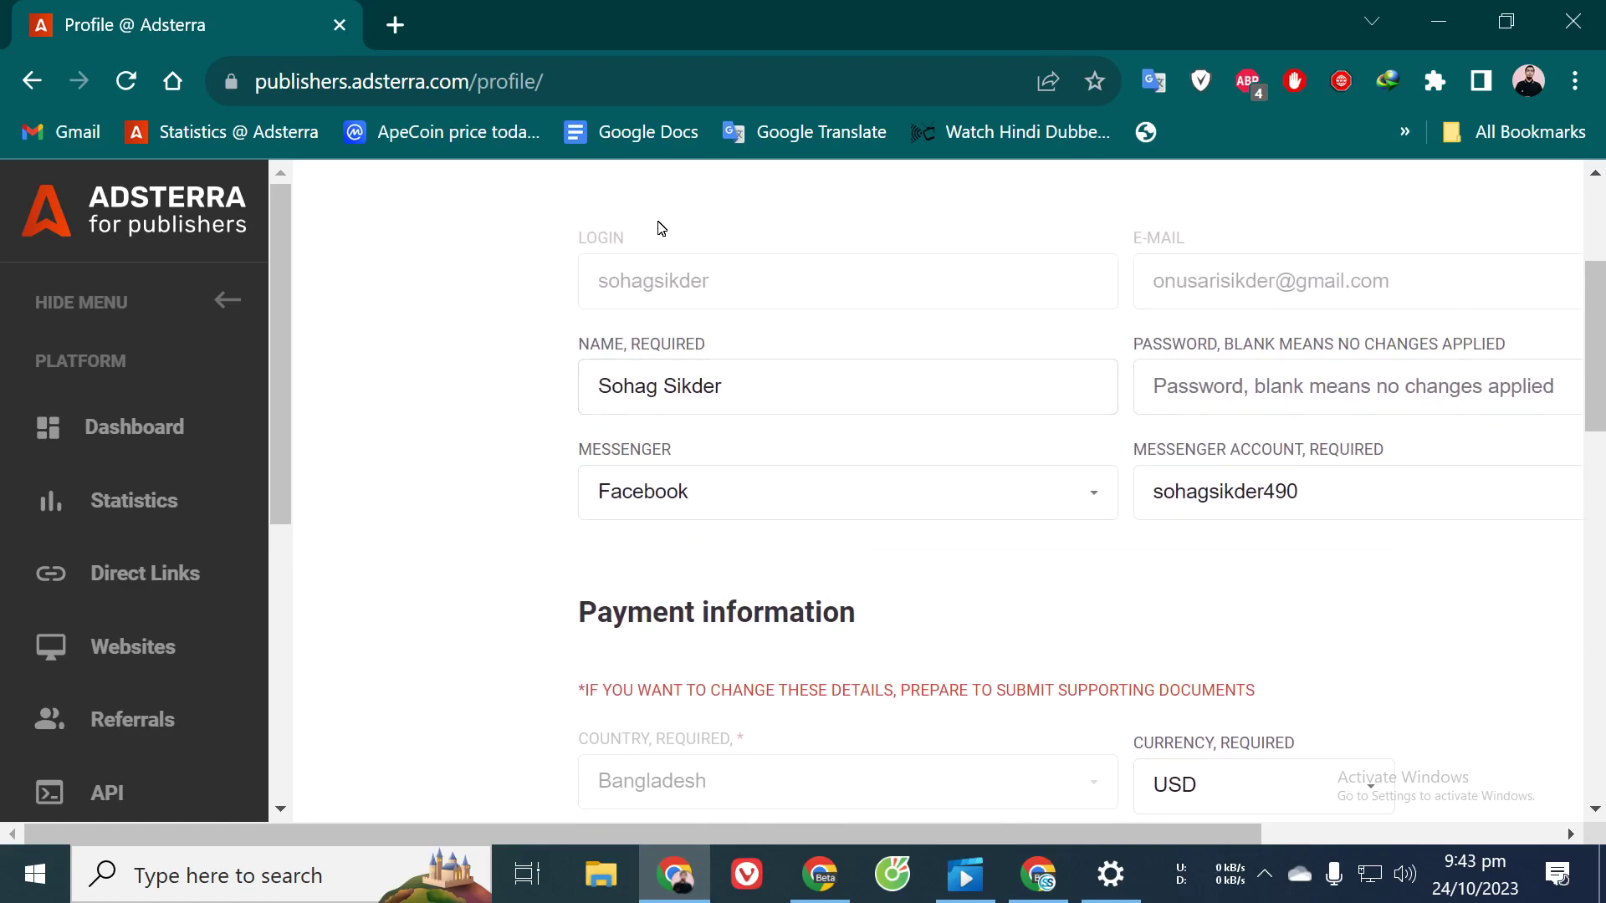
scroll(1100, 524, "down", 5)
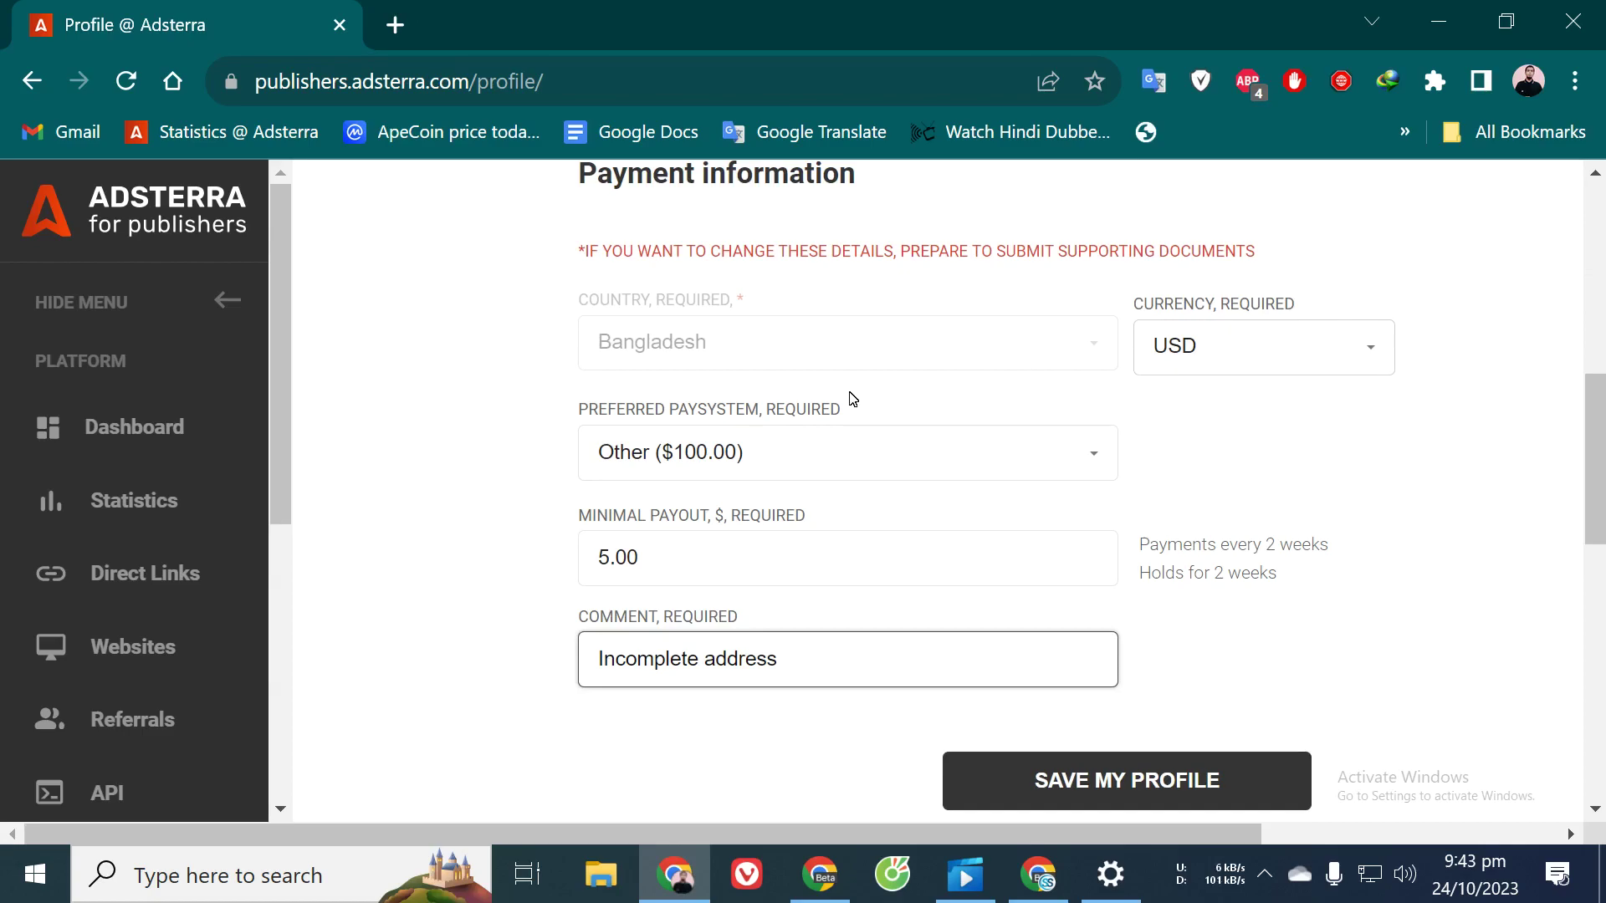
Set the preferred payment system to Webmoney ($5.00) in the payment information
left_click(801, 463)
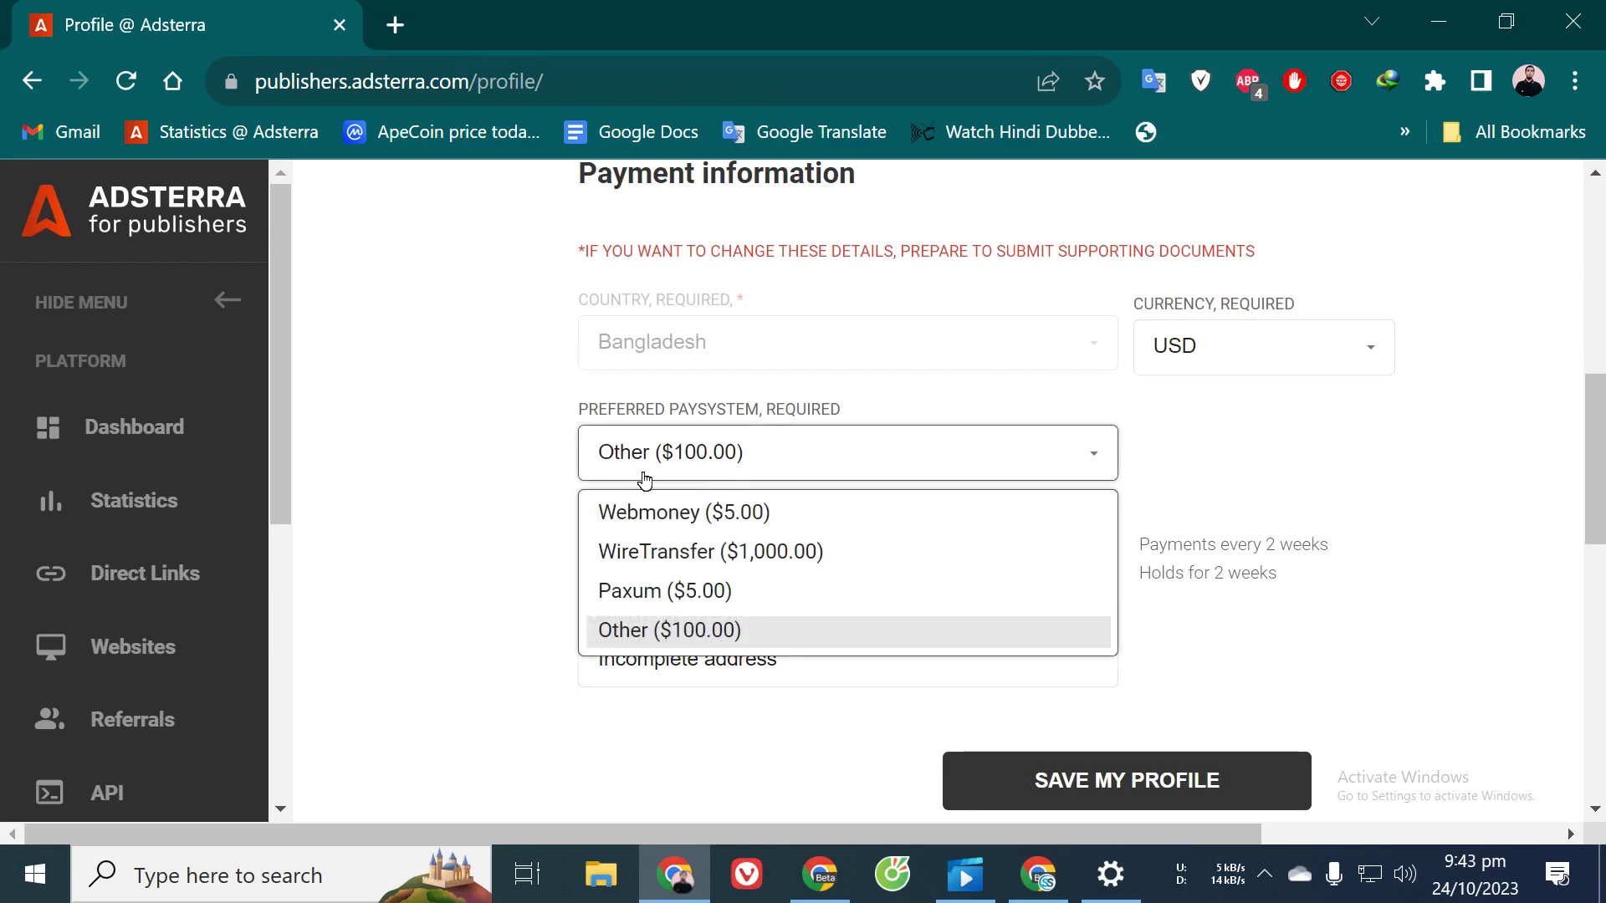
left_click(719, 509)
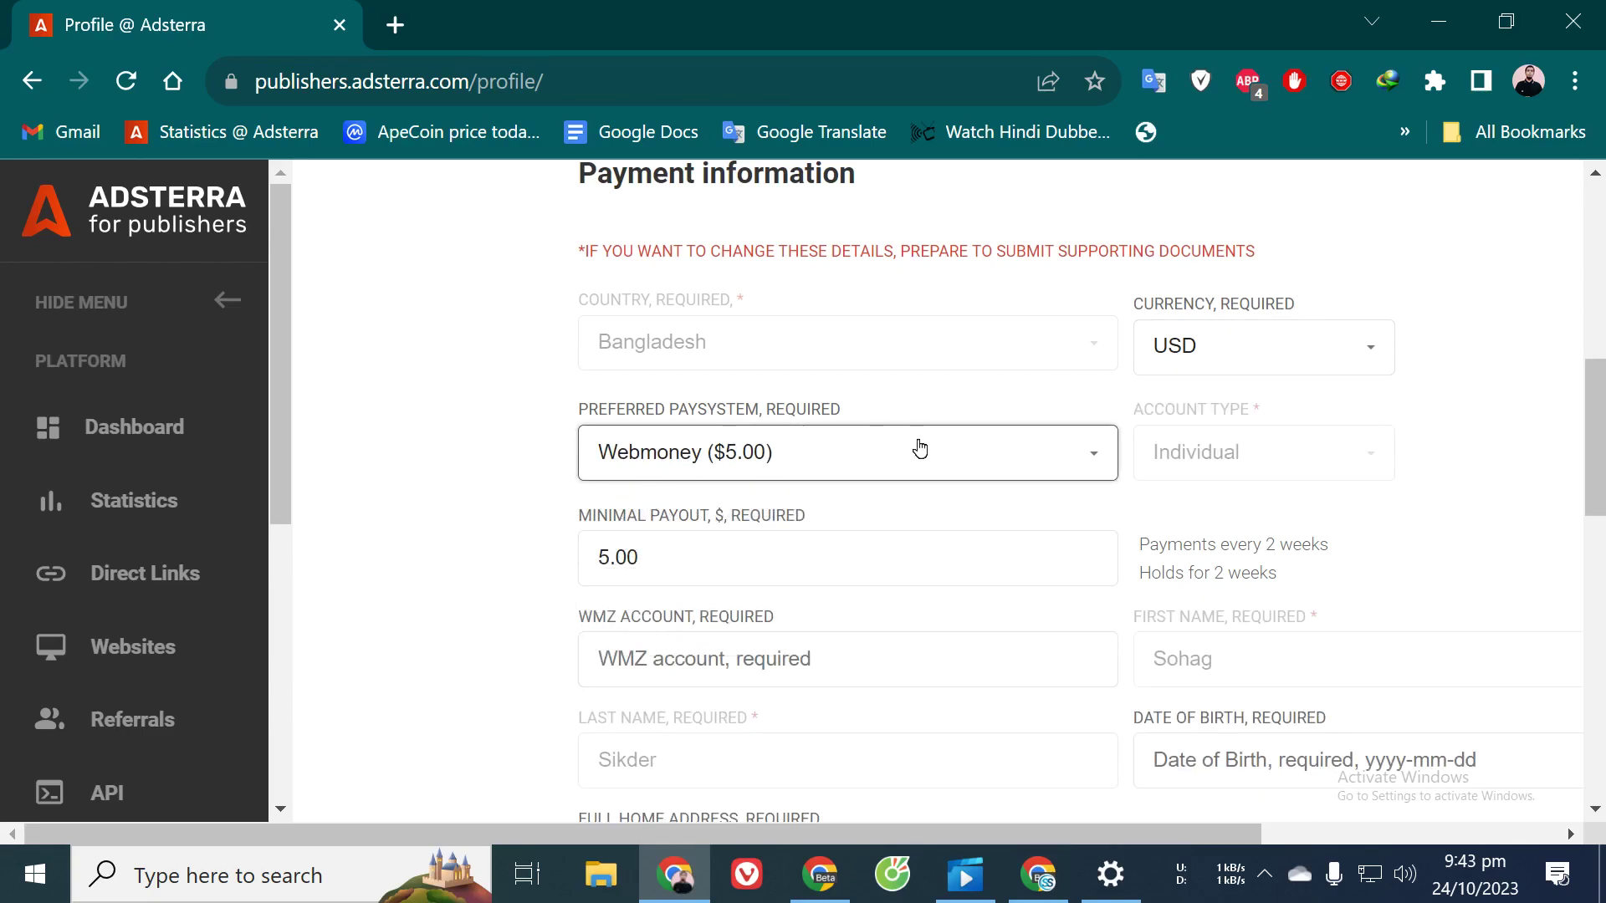
scroll(921, 485, "down", 2)
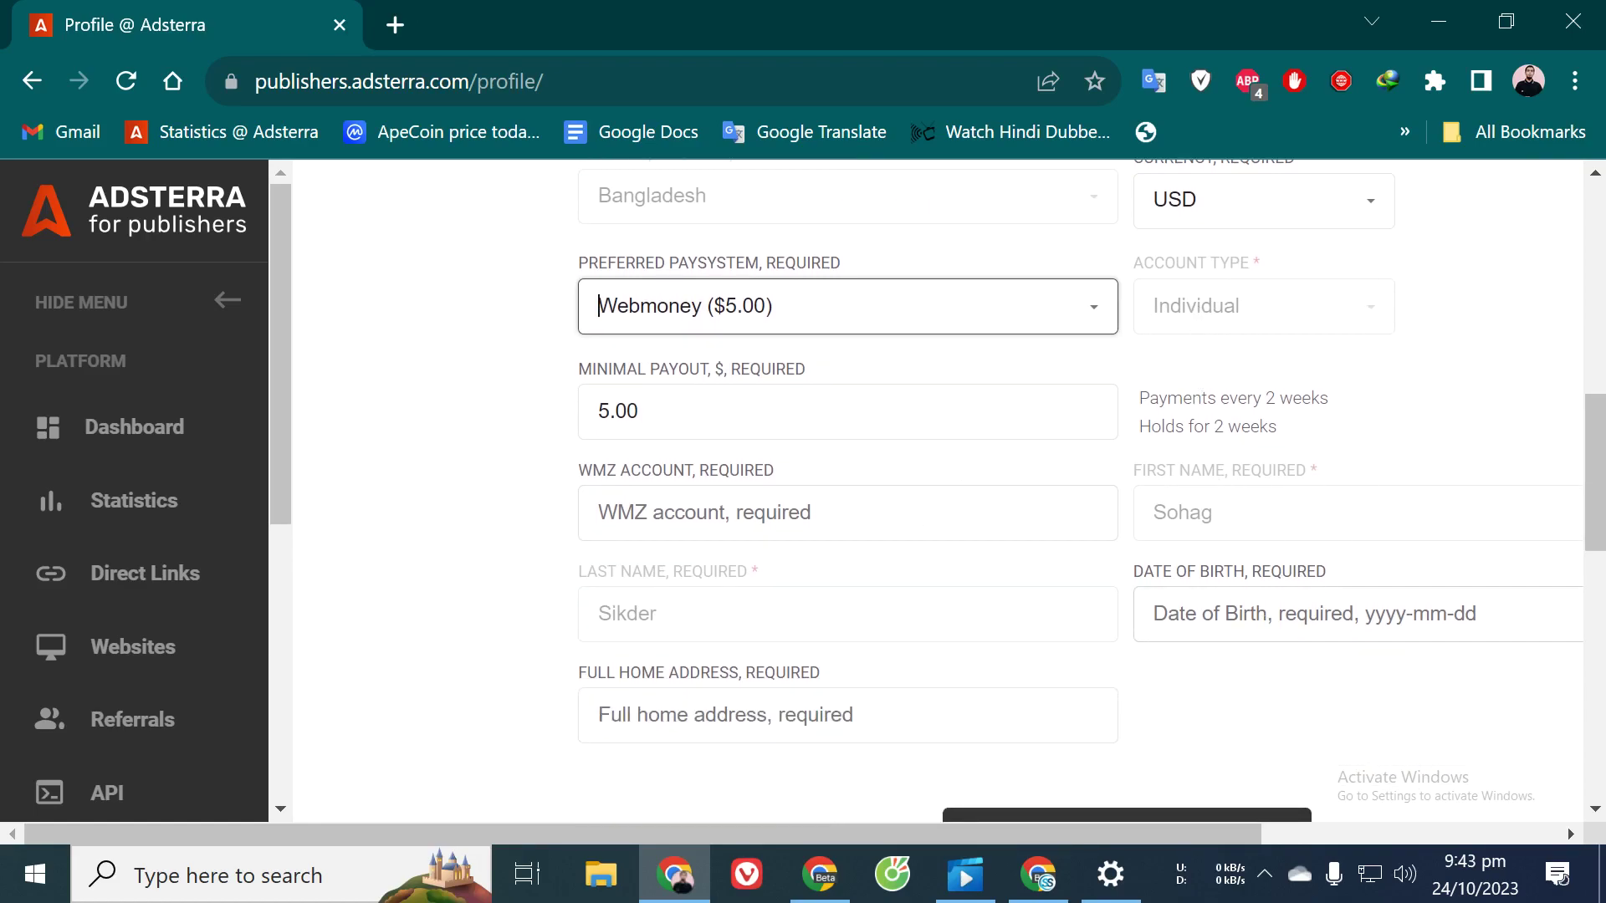
Fill in the WMZ account number, the date of birth and the full home address for the Webmoney payout
left_click(706, 519)
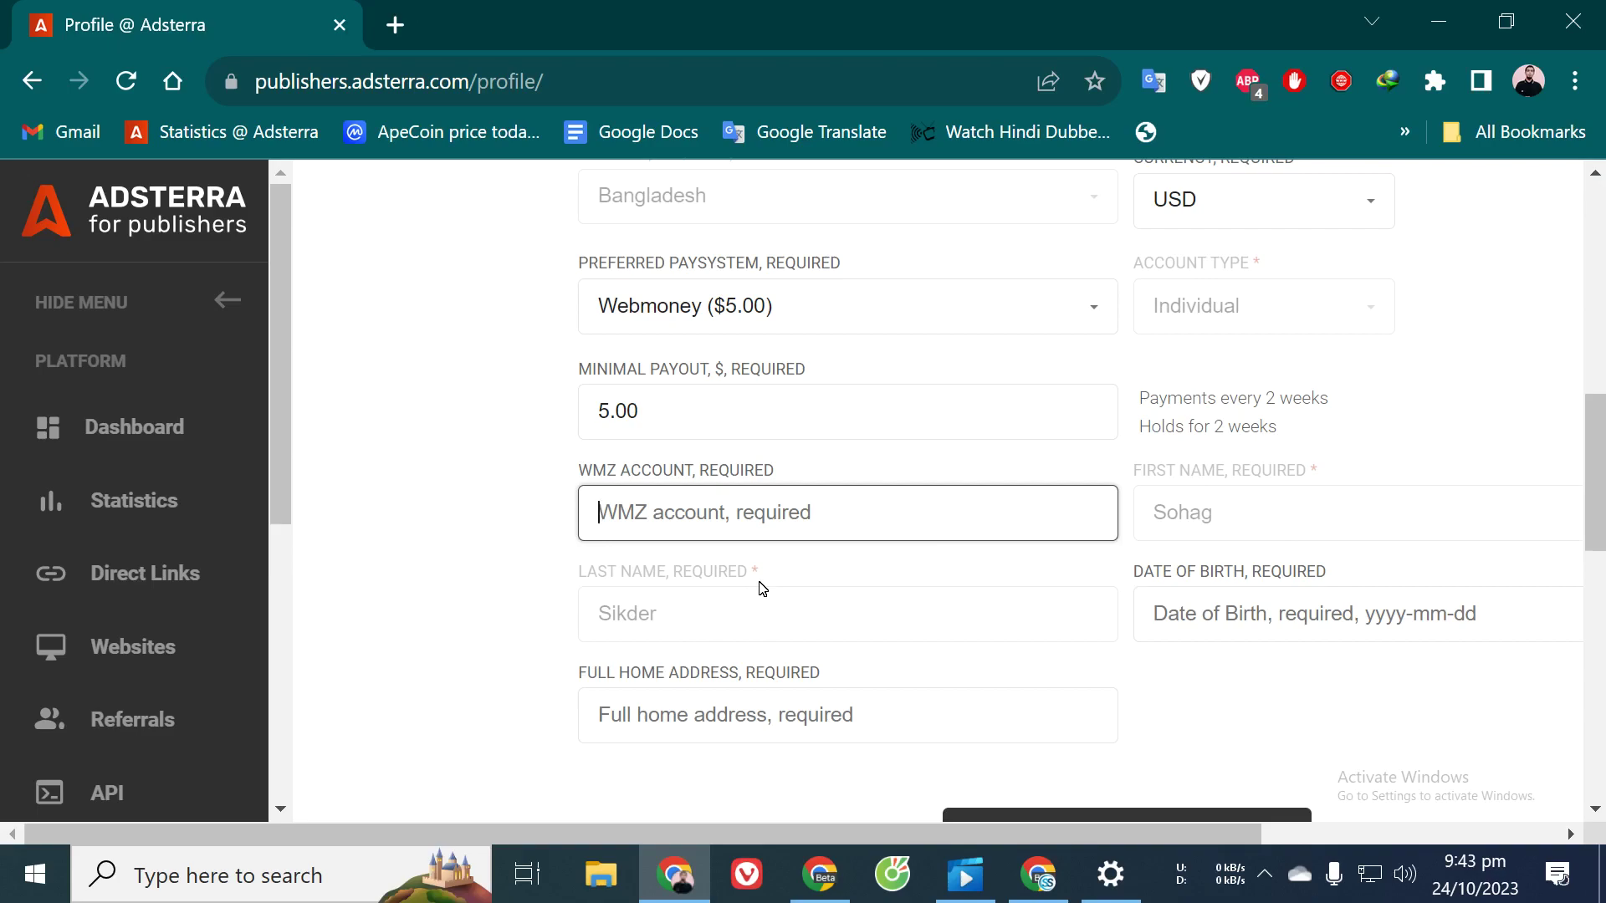
scroll(689, 759, "down", 1)
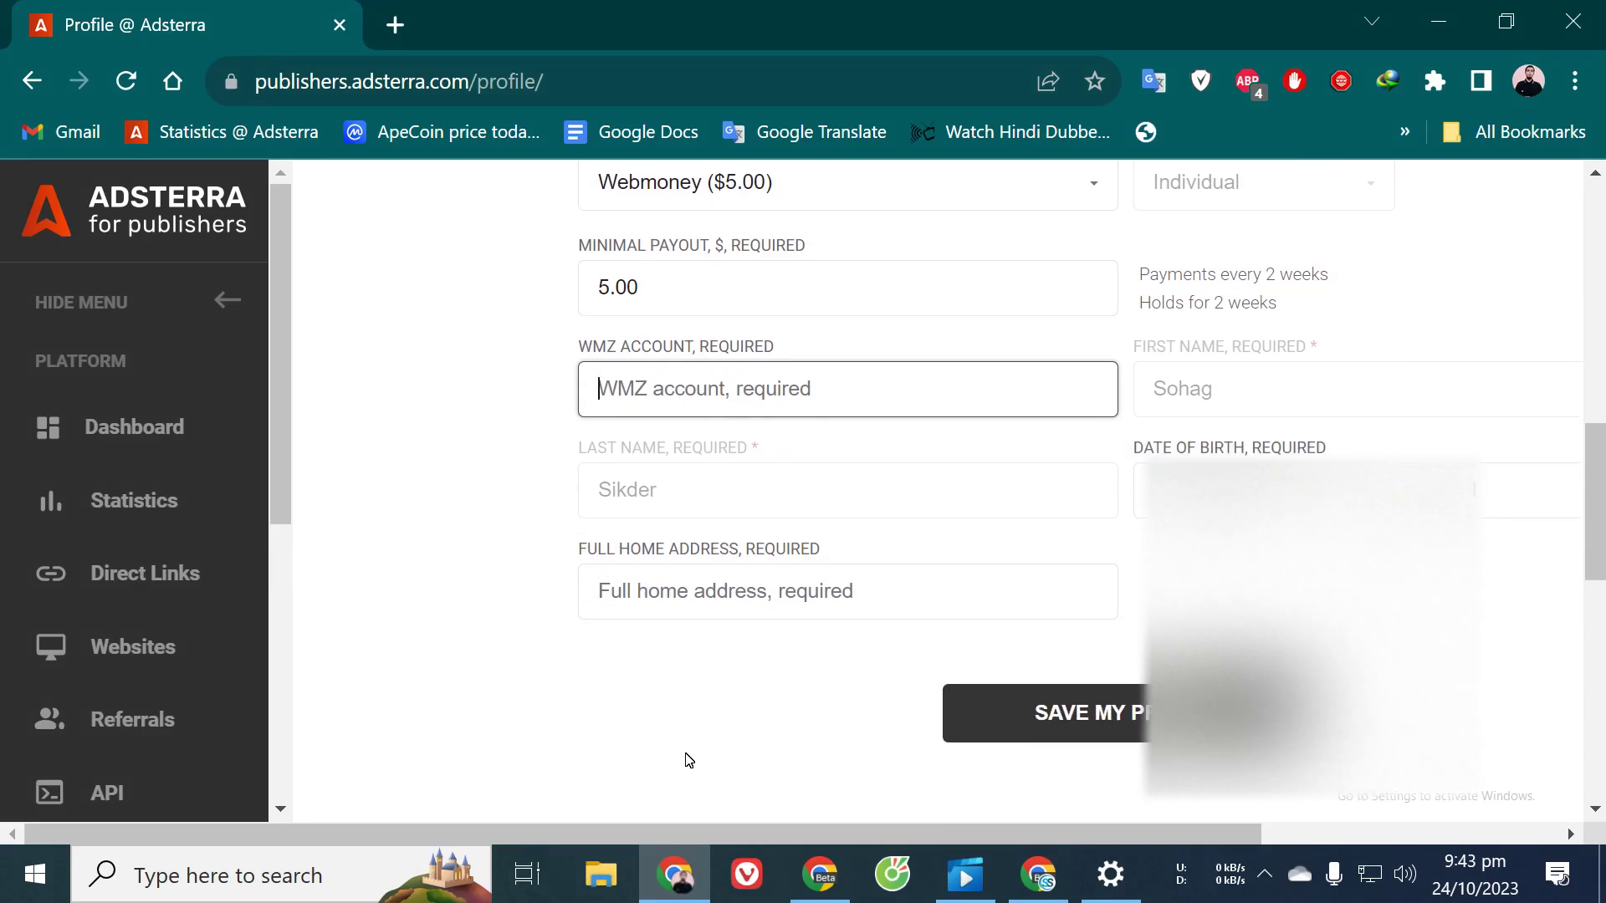
left_click(721, 573)
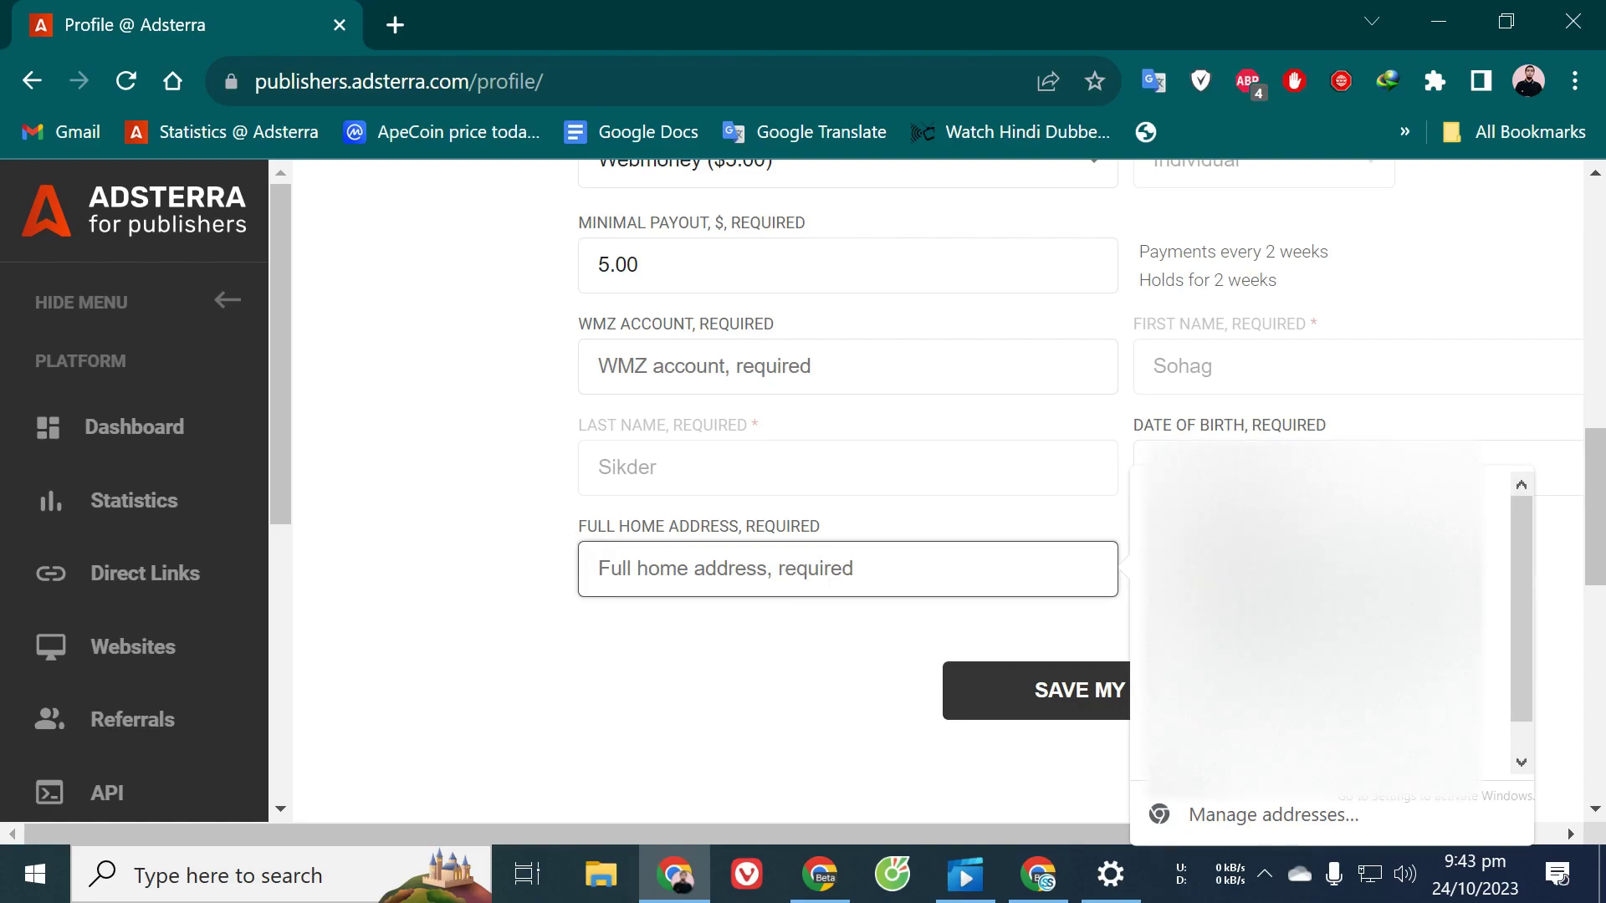
left_click(650, 566)
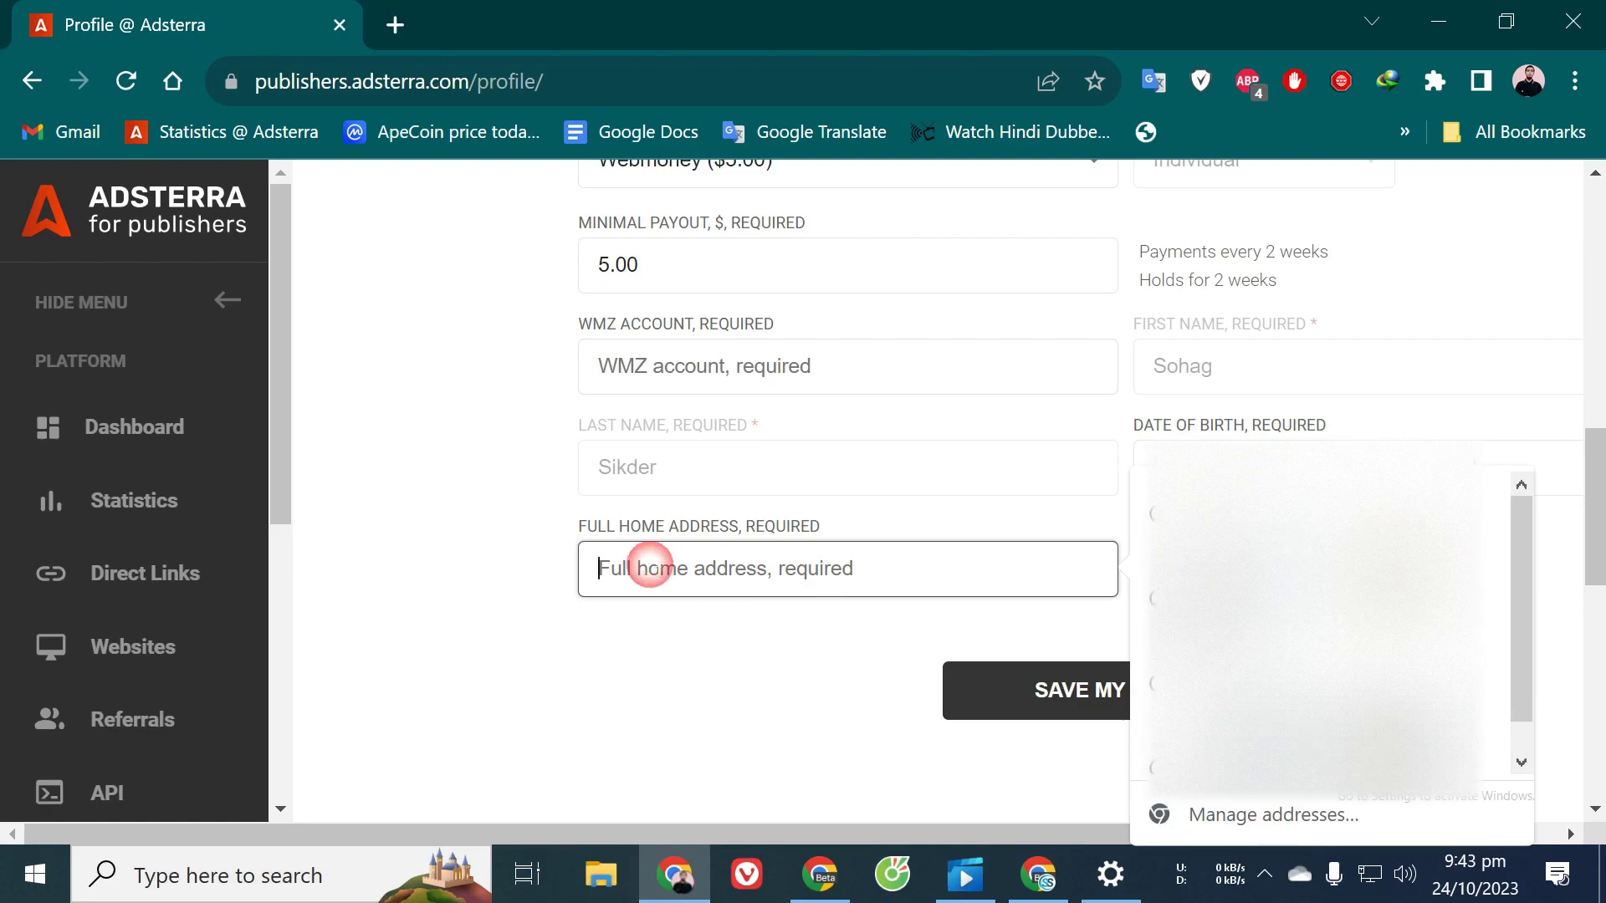
left_click(786, 619)
left_click(702, 568)
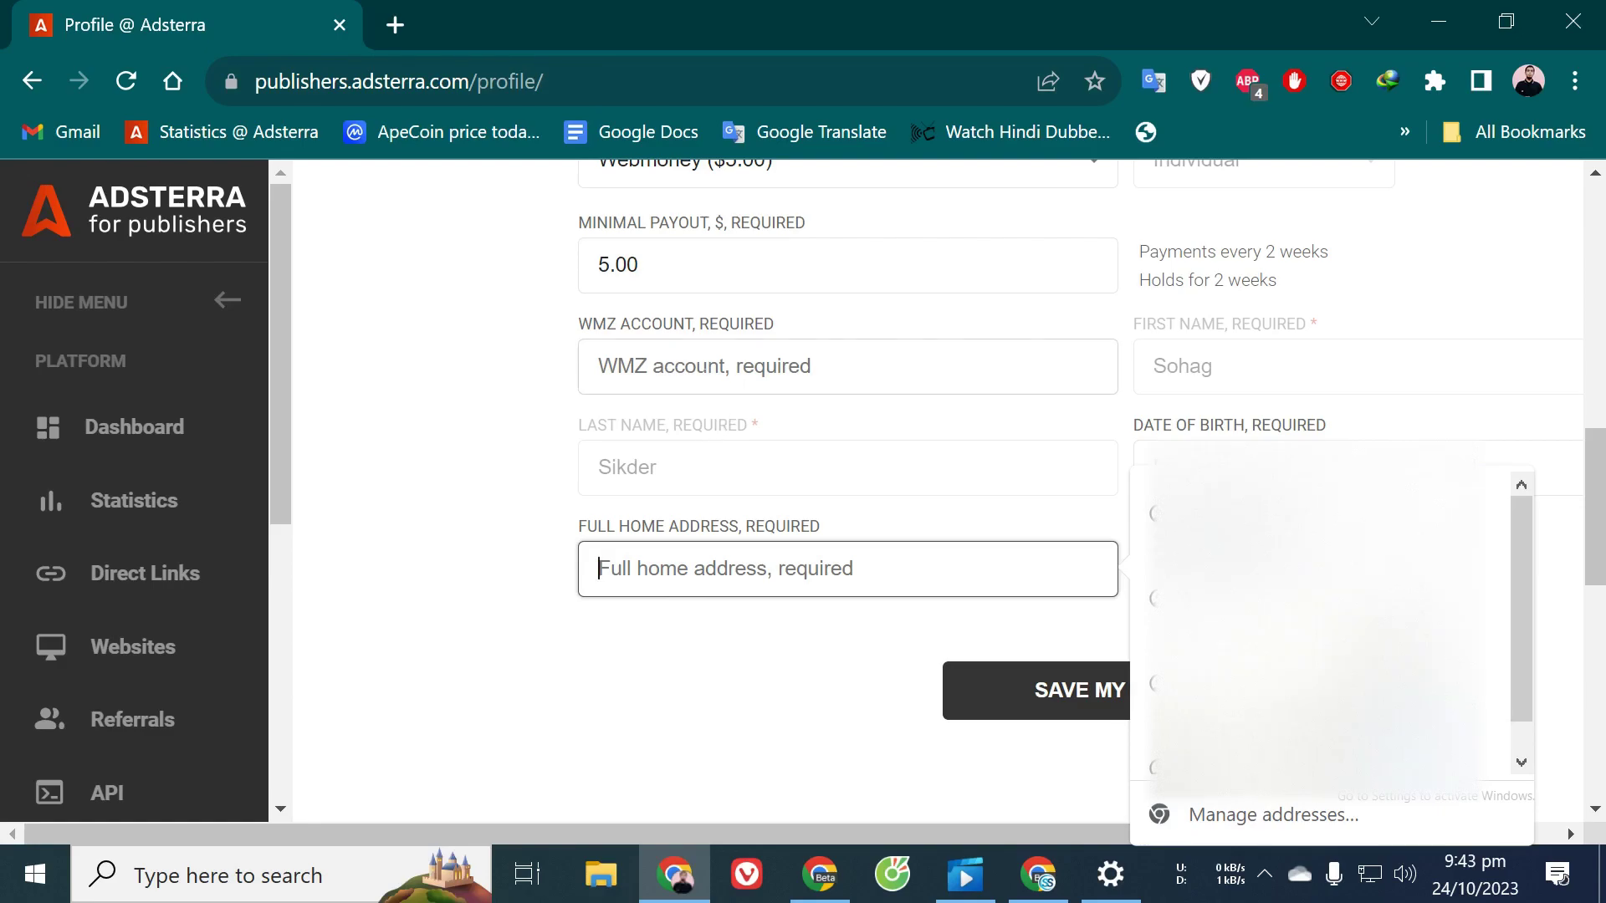
left_click(647, 367)
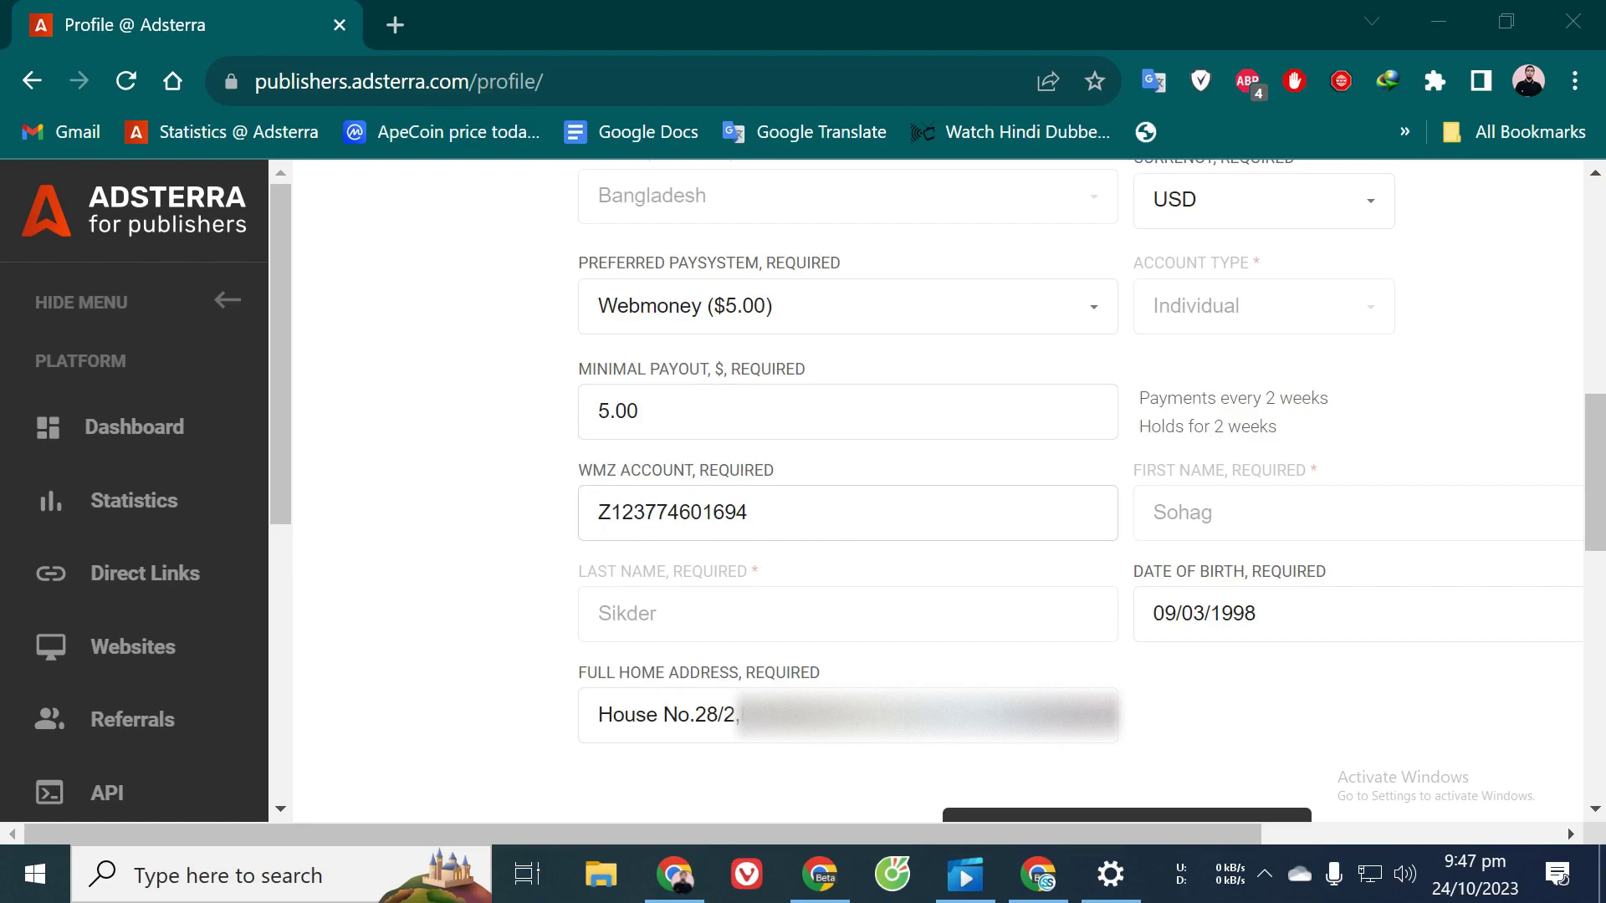
Review the entered WMZ account, full home address and date of birth, and try to save the profile
left_click(695, 513)
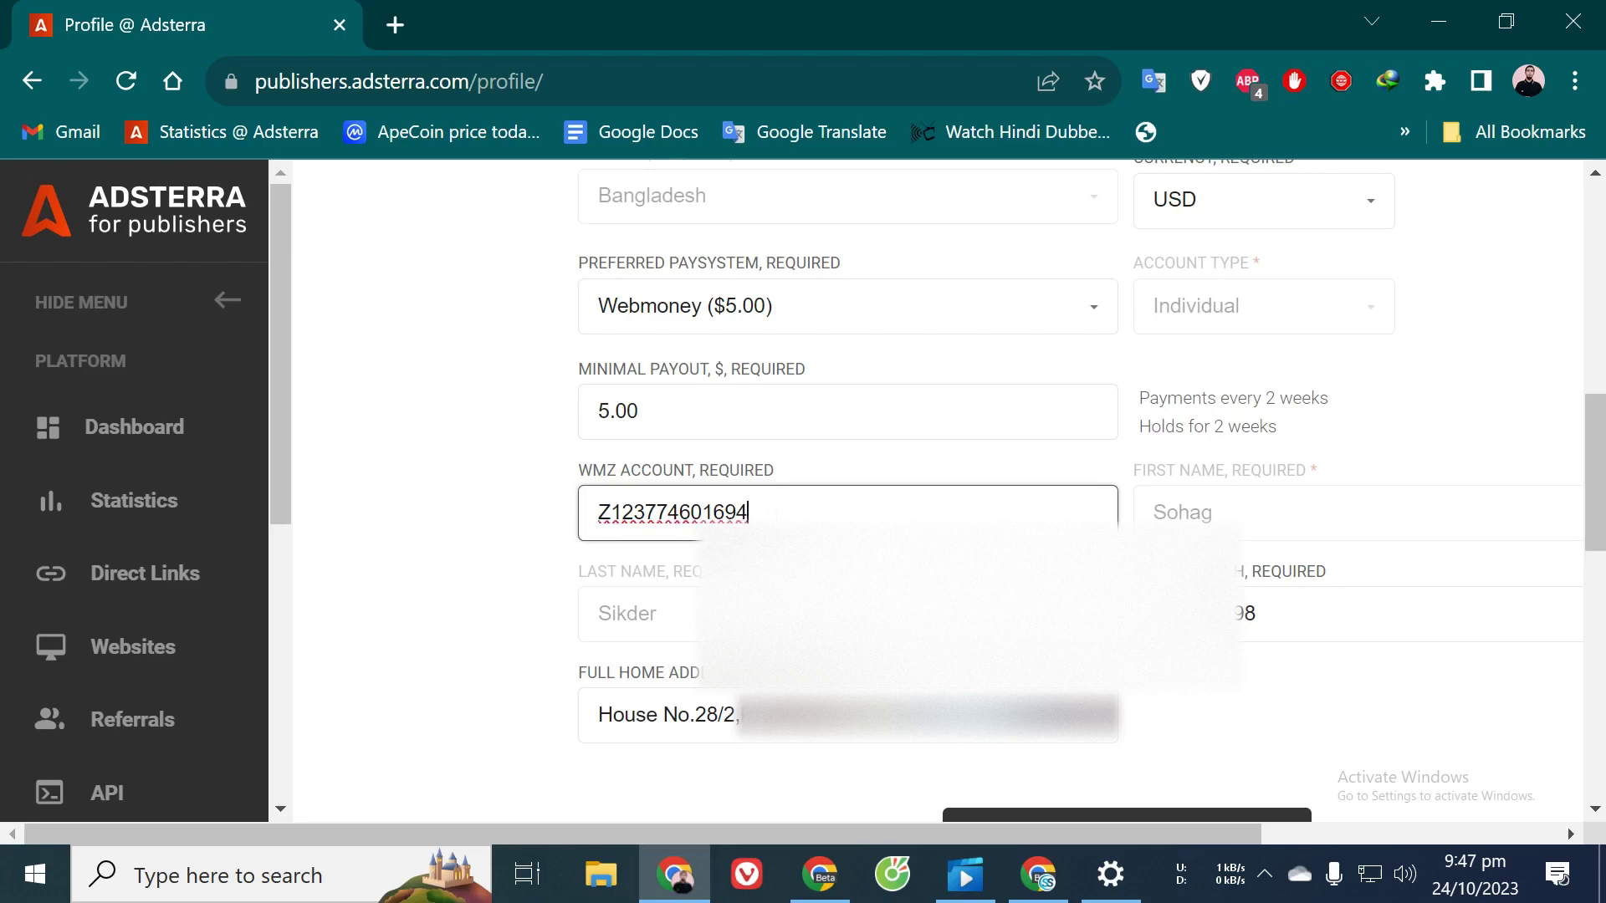
scroll(687, 418, "down", 2)
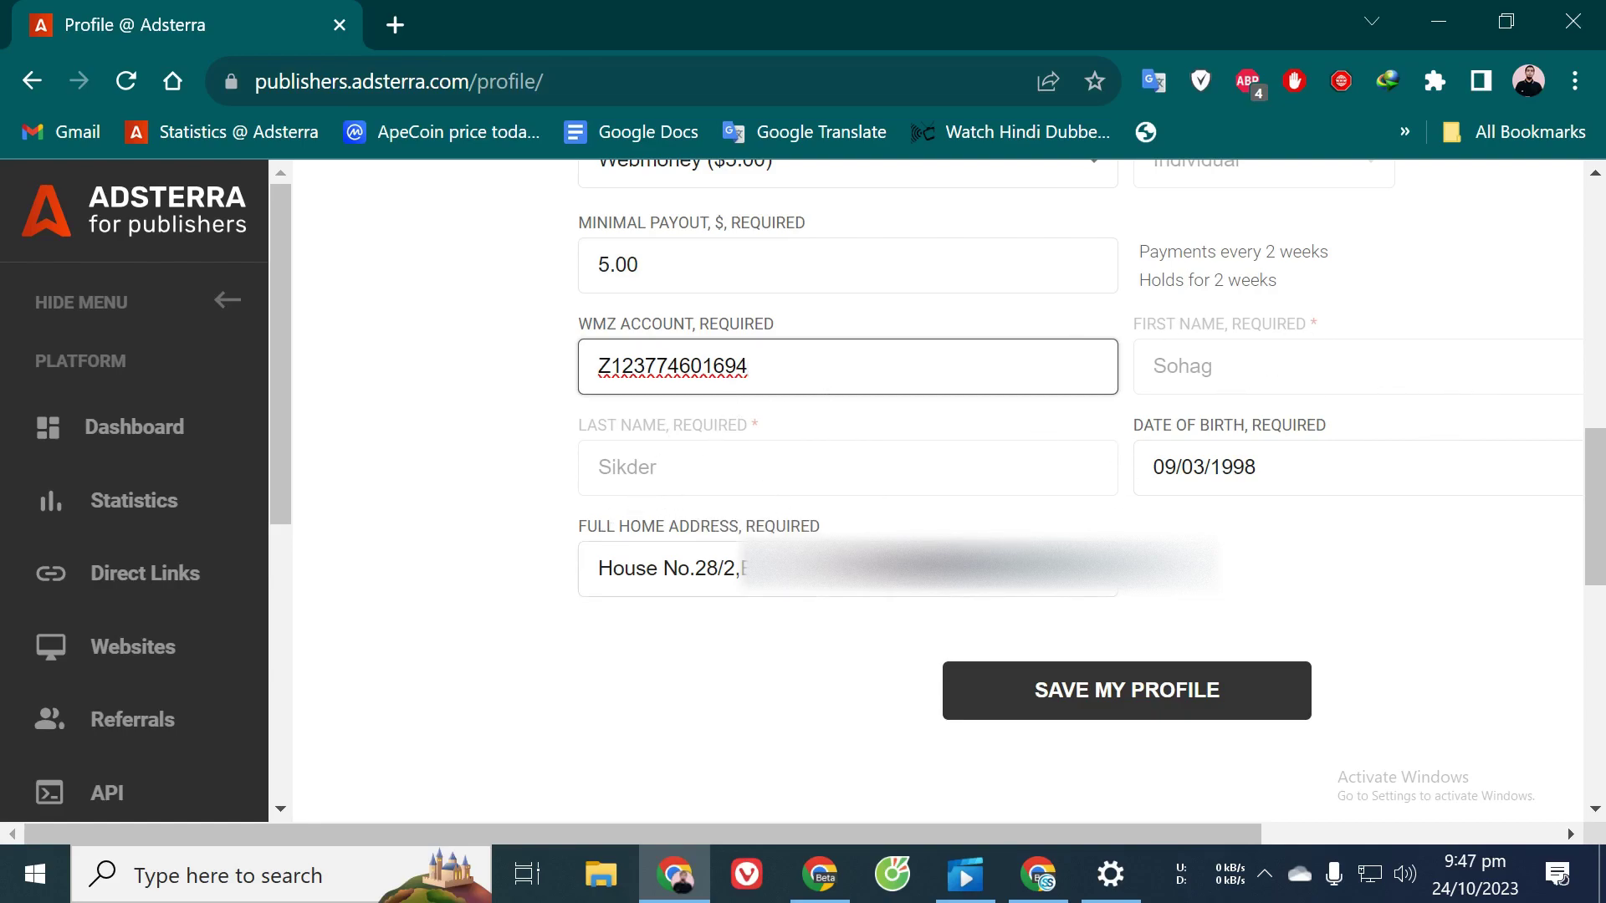
left_click(612, 569)
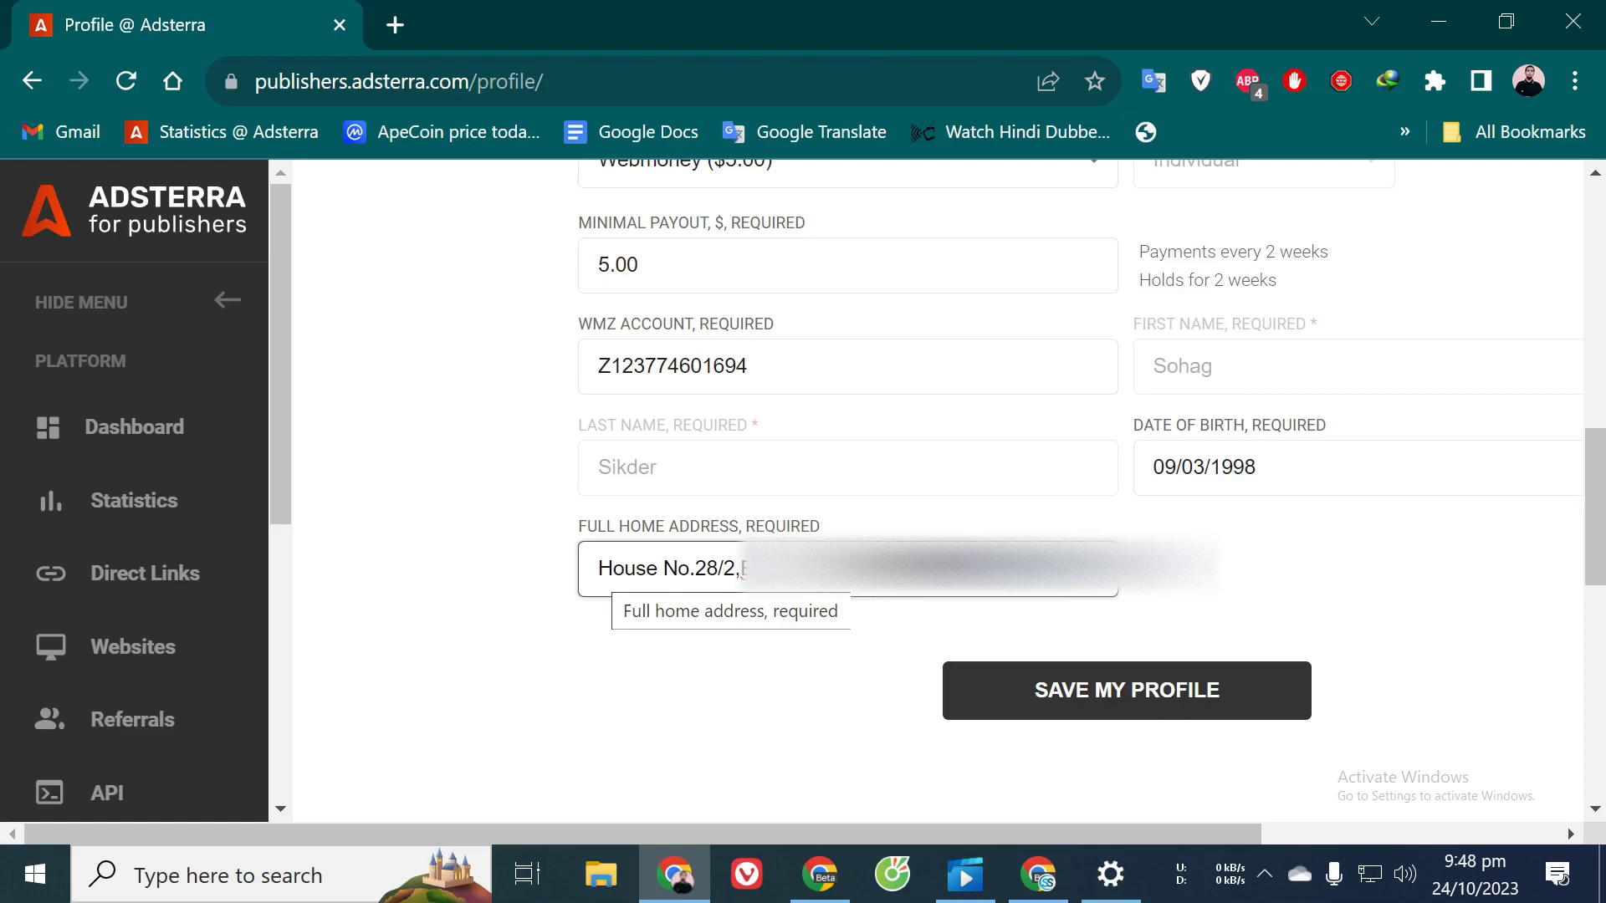
left_click(611, 568)
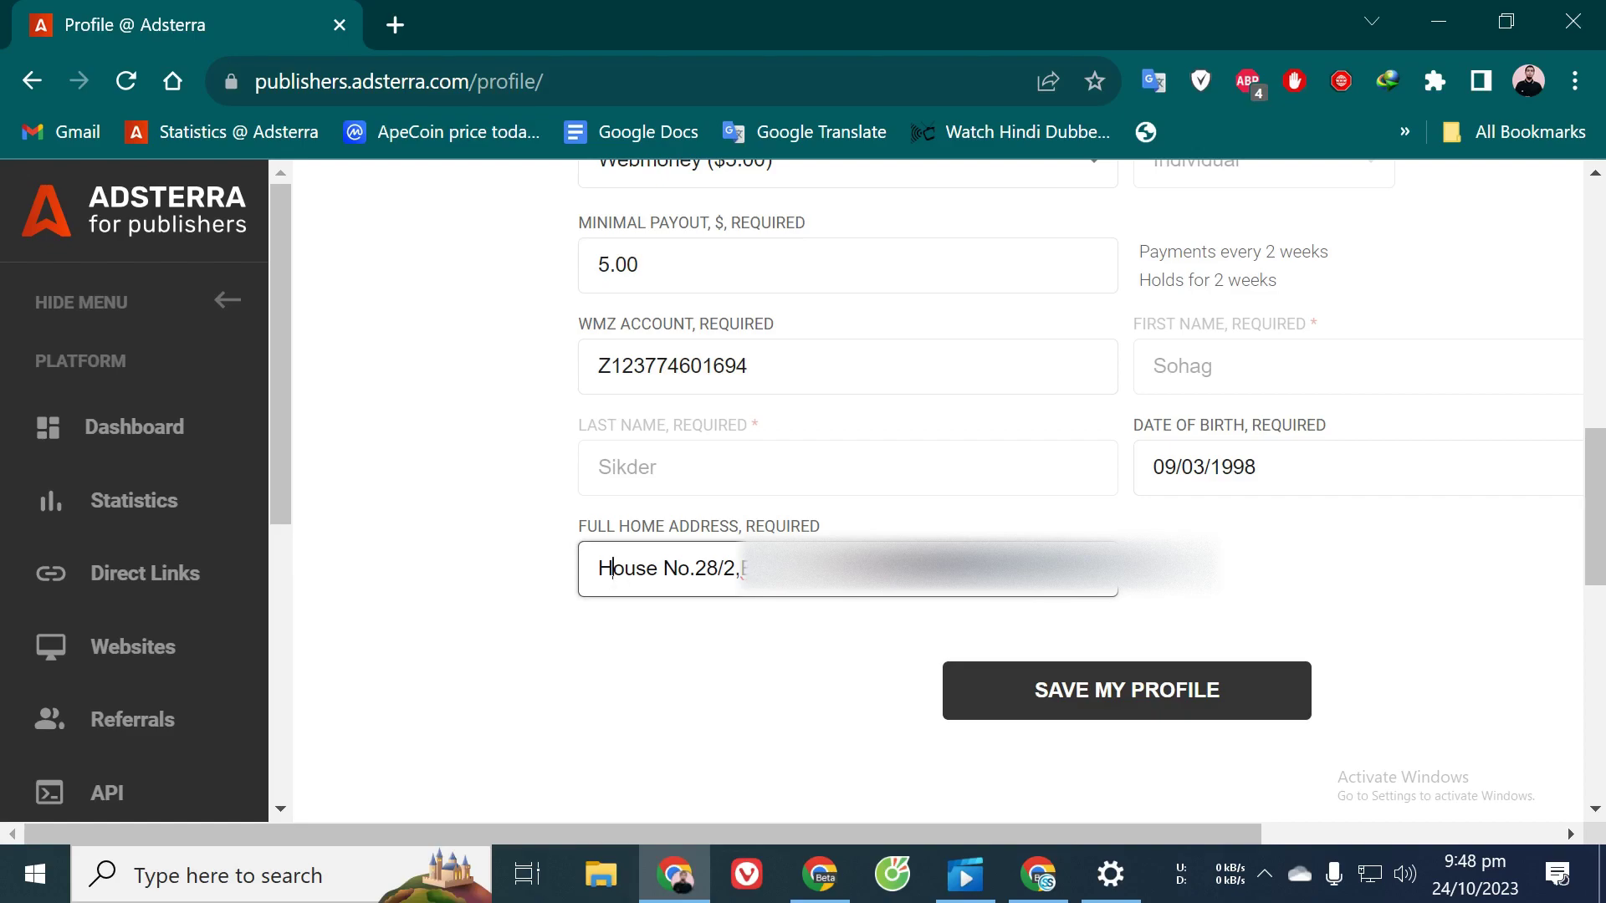
left_click_drag(596, 583, 1131, 591)
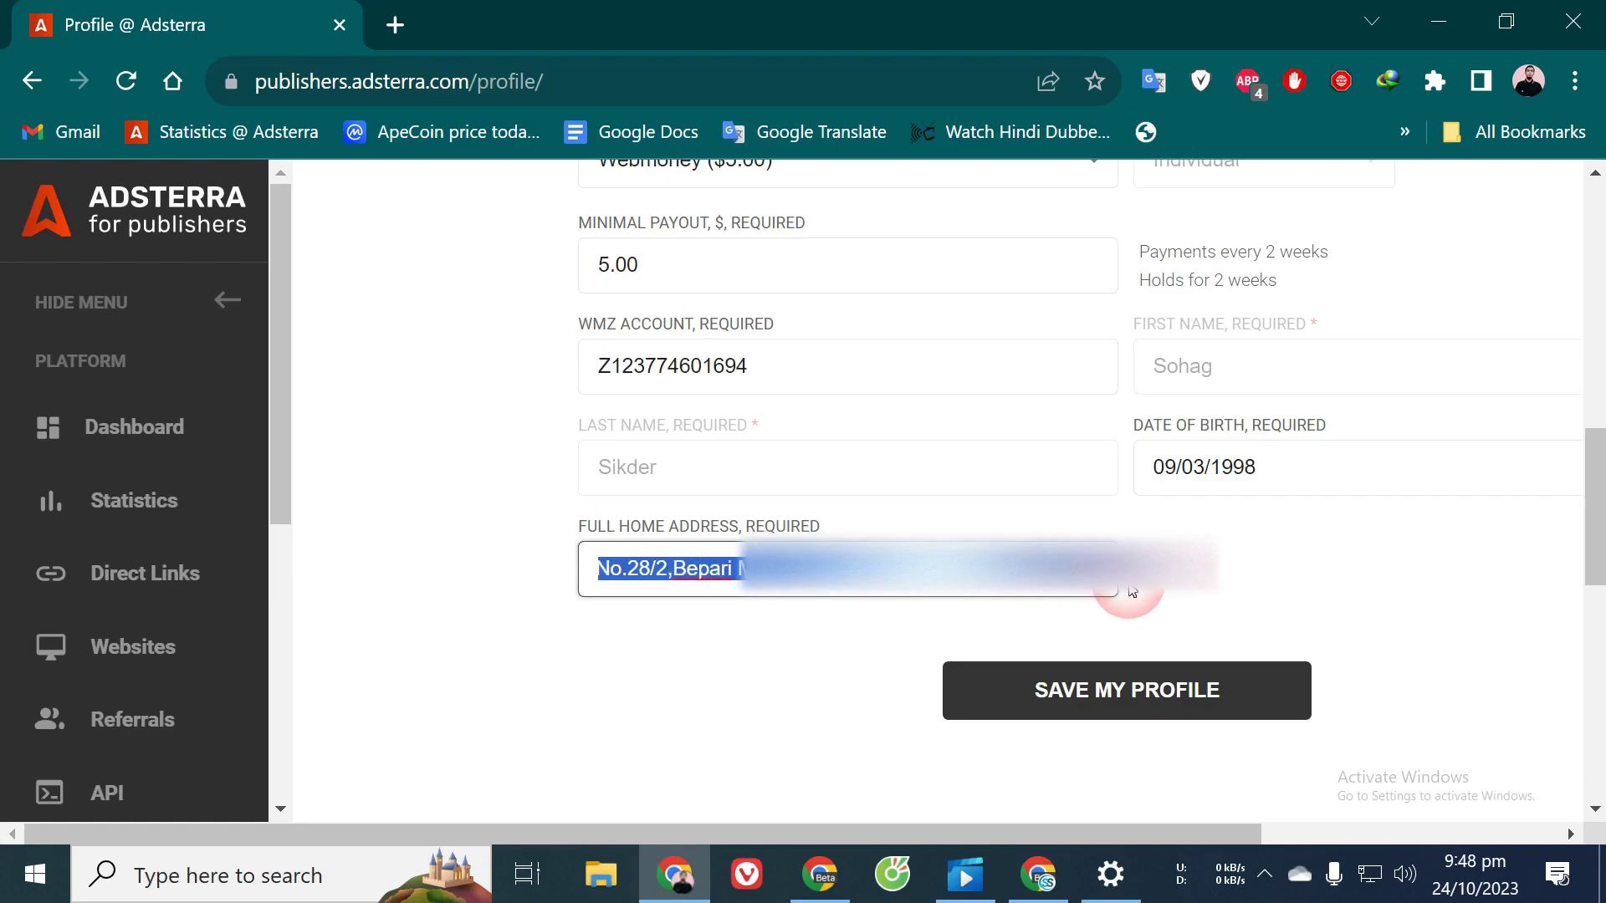
left_click(1090, 516)
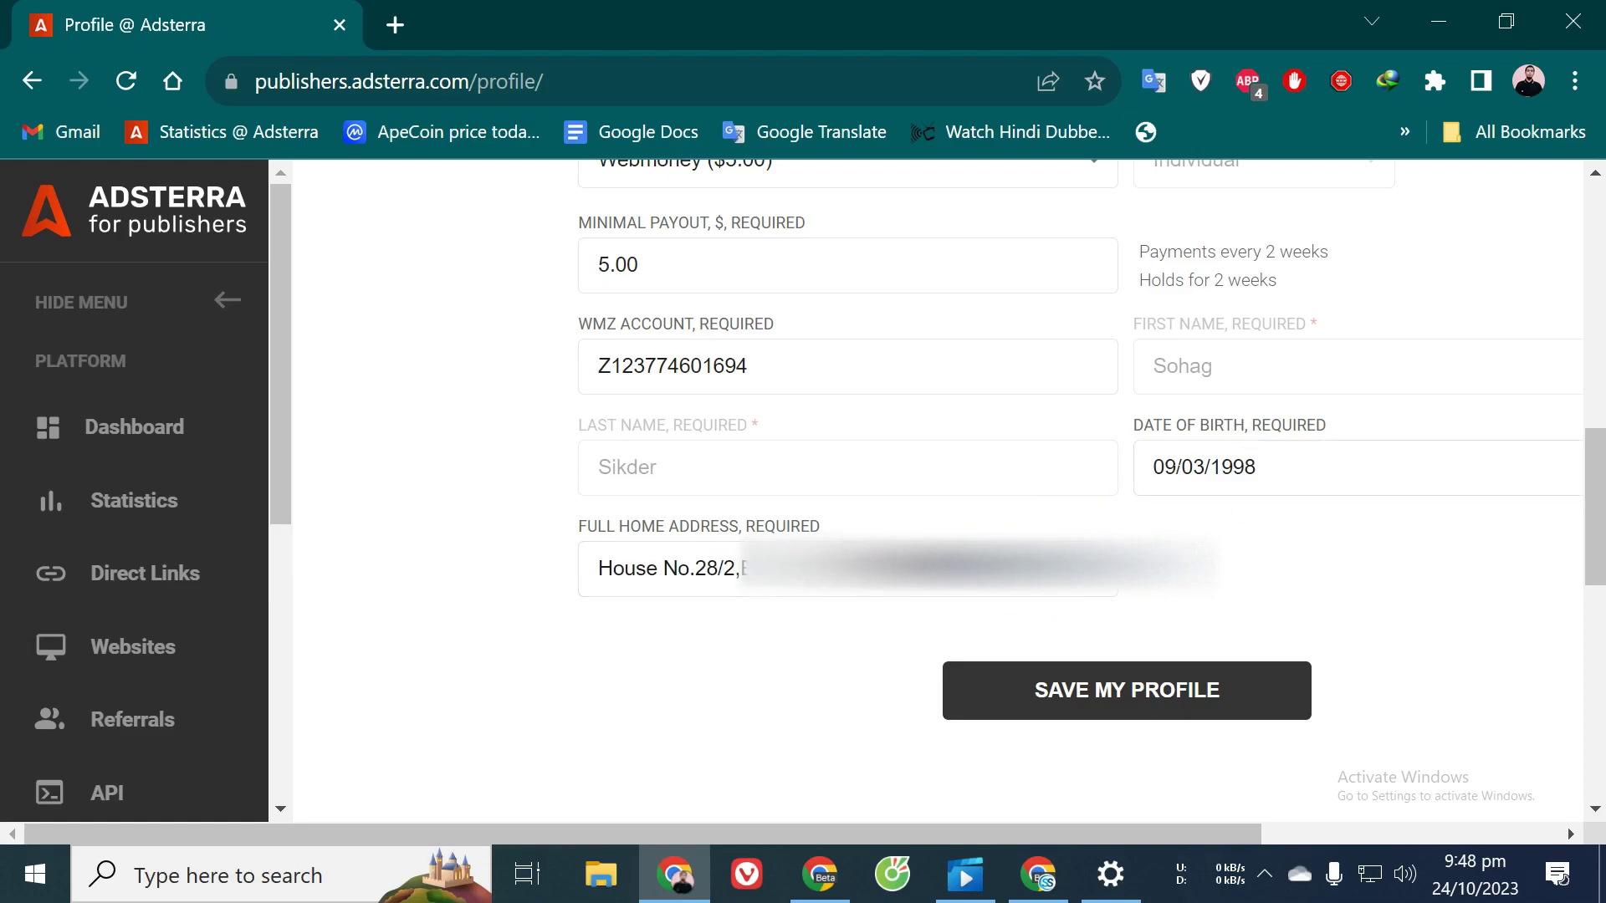
left_click_drag(1294, 475, 1115, 470)
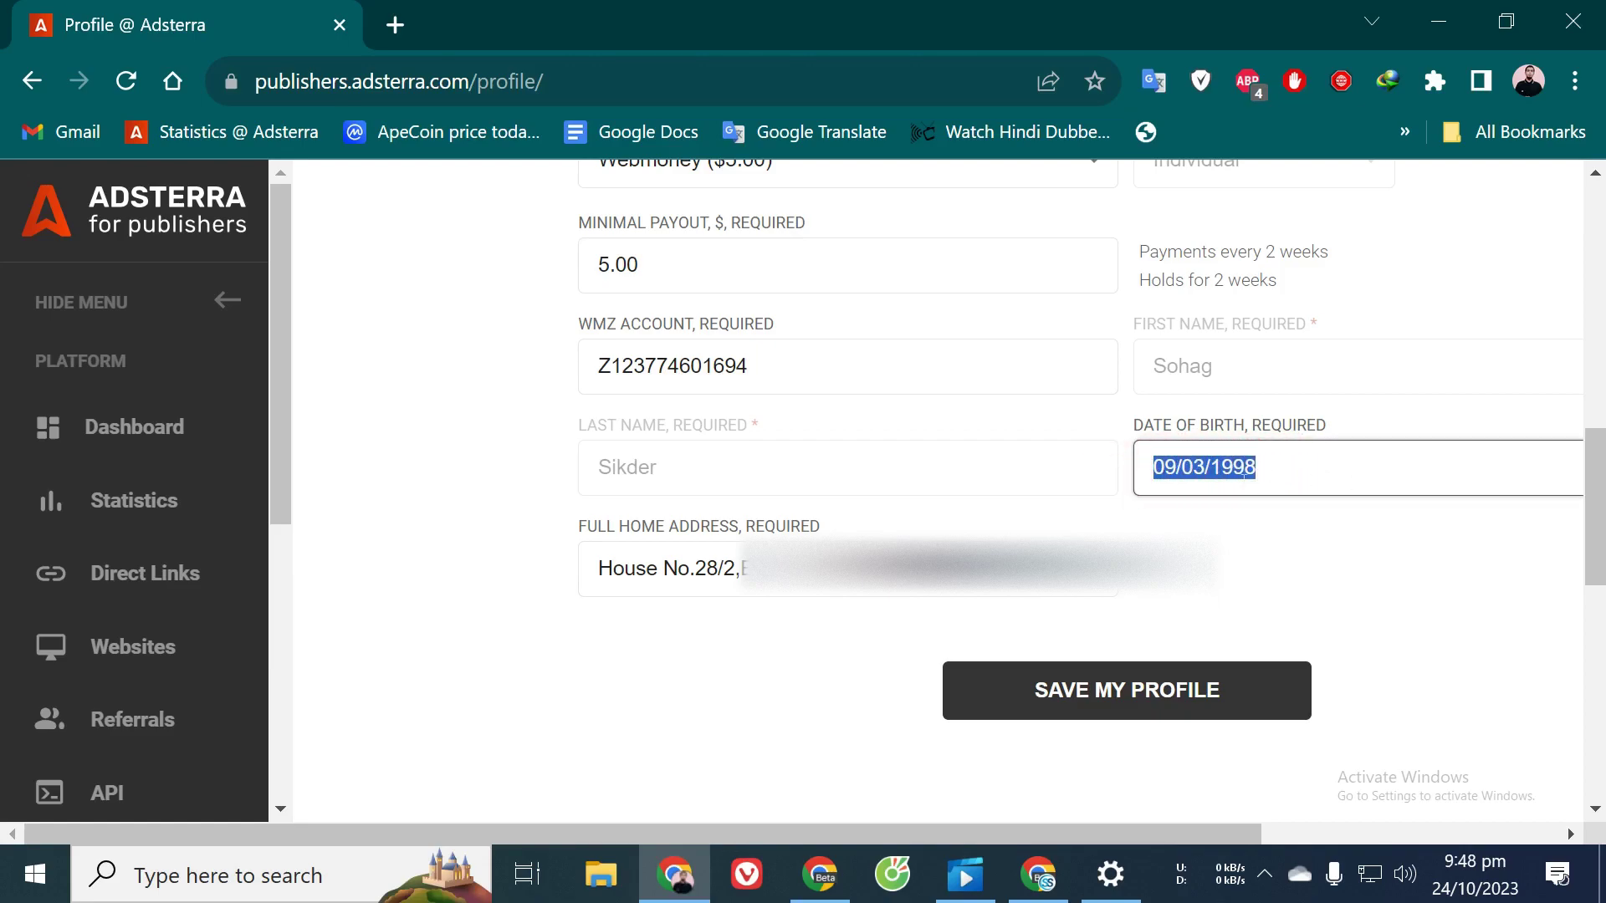
left_click(1292, 474)
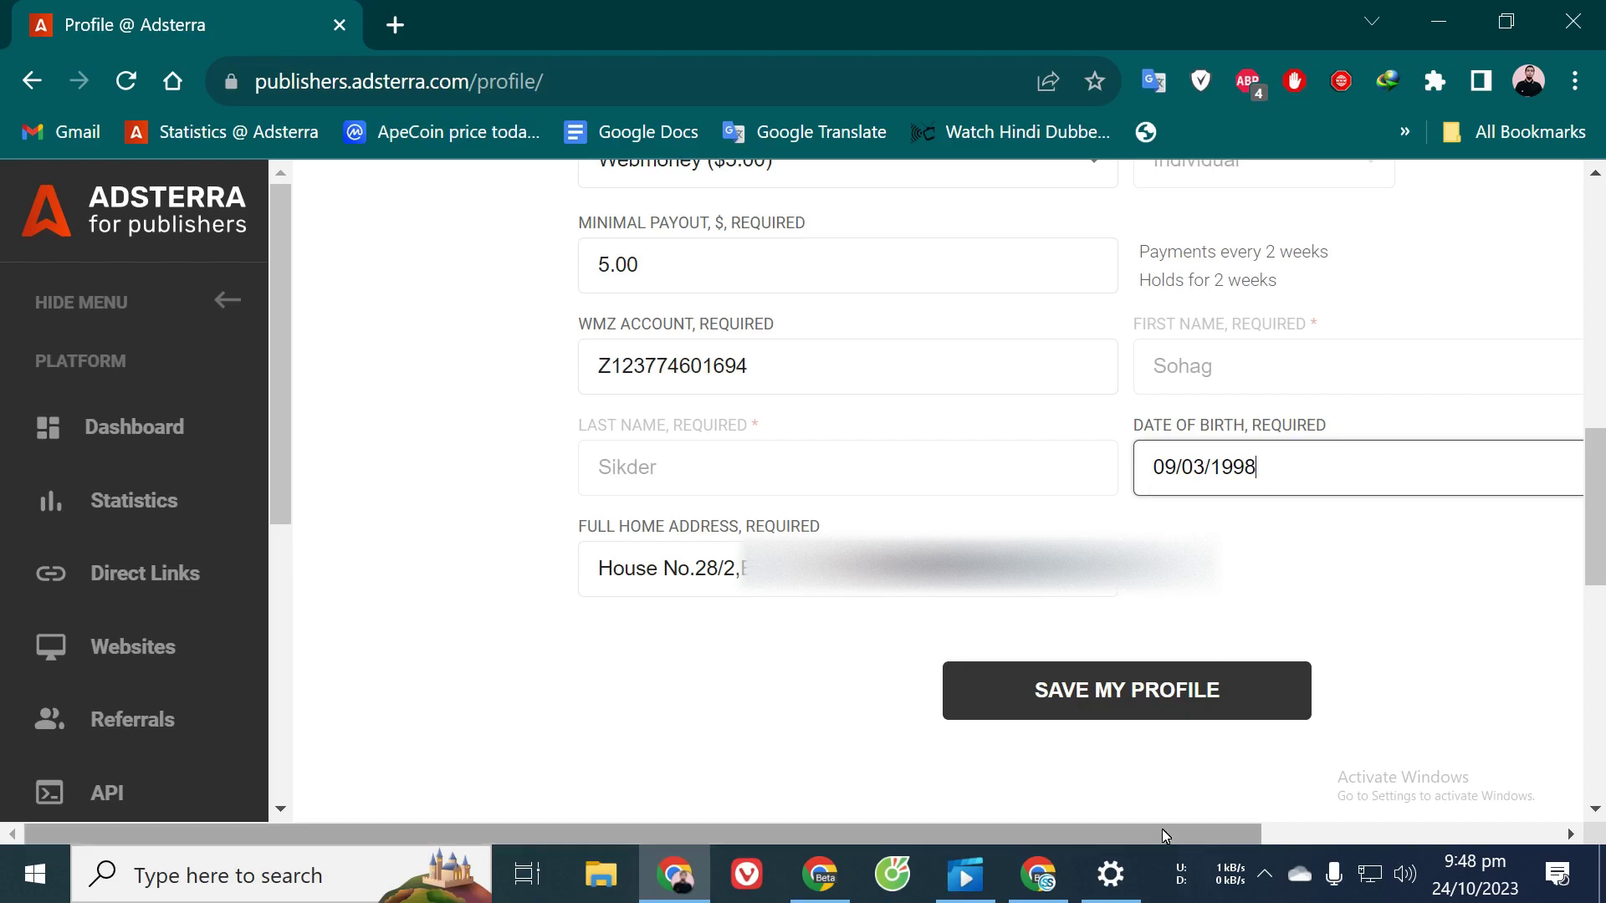
left_click(1118, 699)
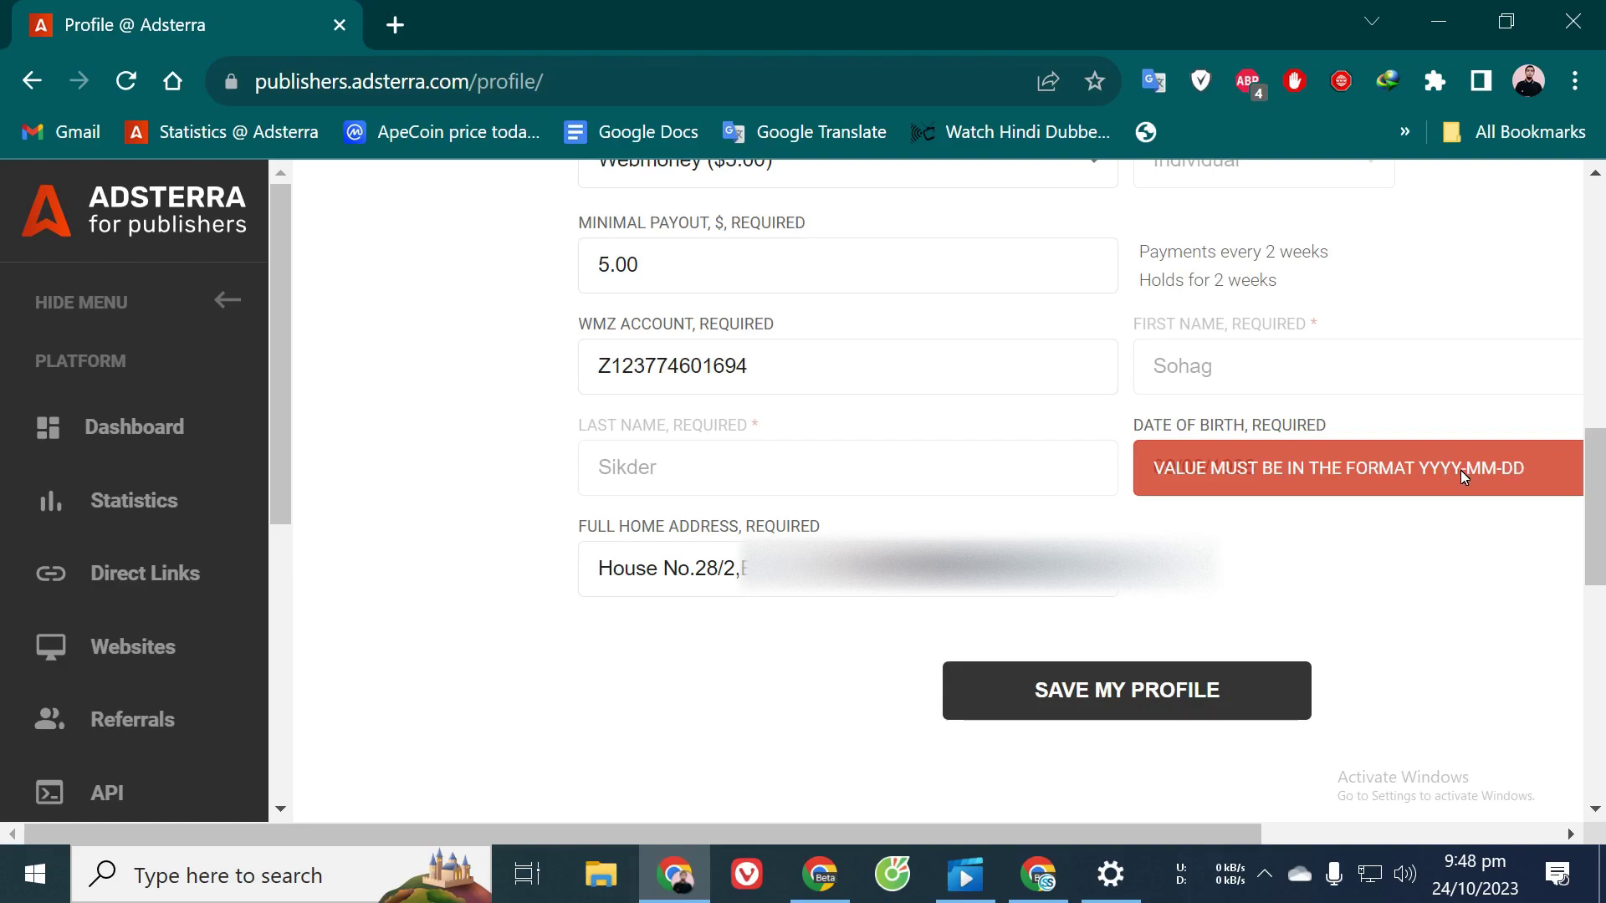
Rewrite the date of birth in year/month/day order with slashes and try to save the profile again
left_click(1488, 470)
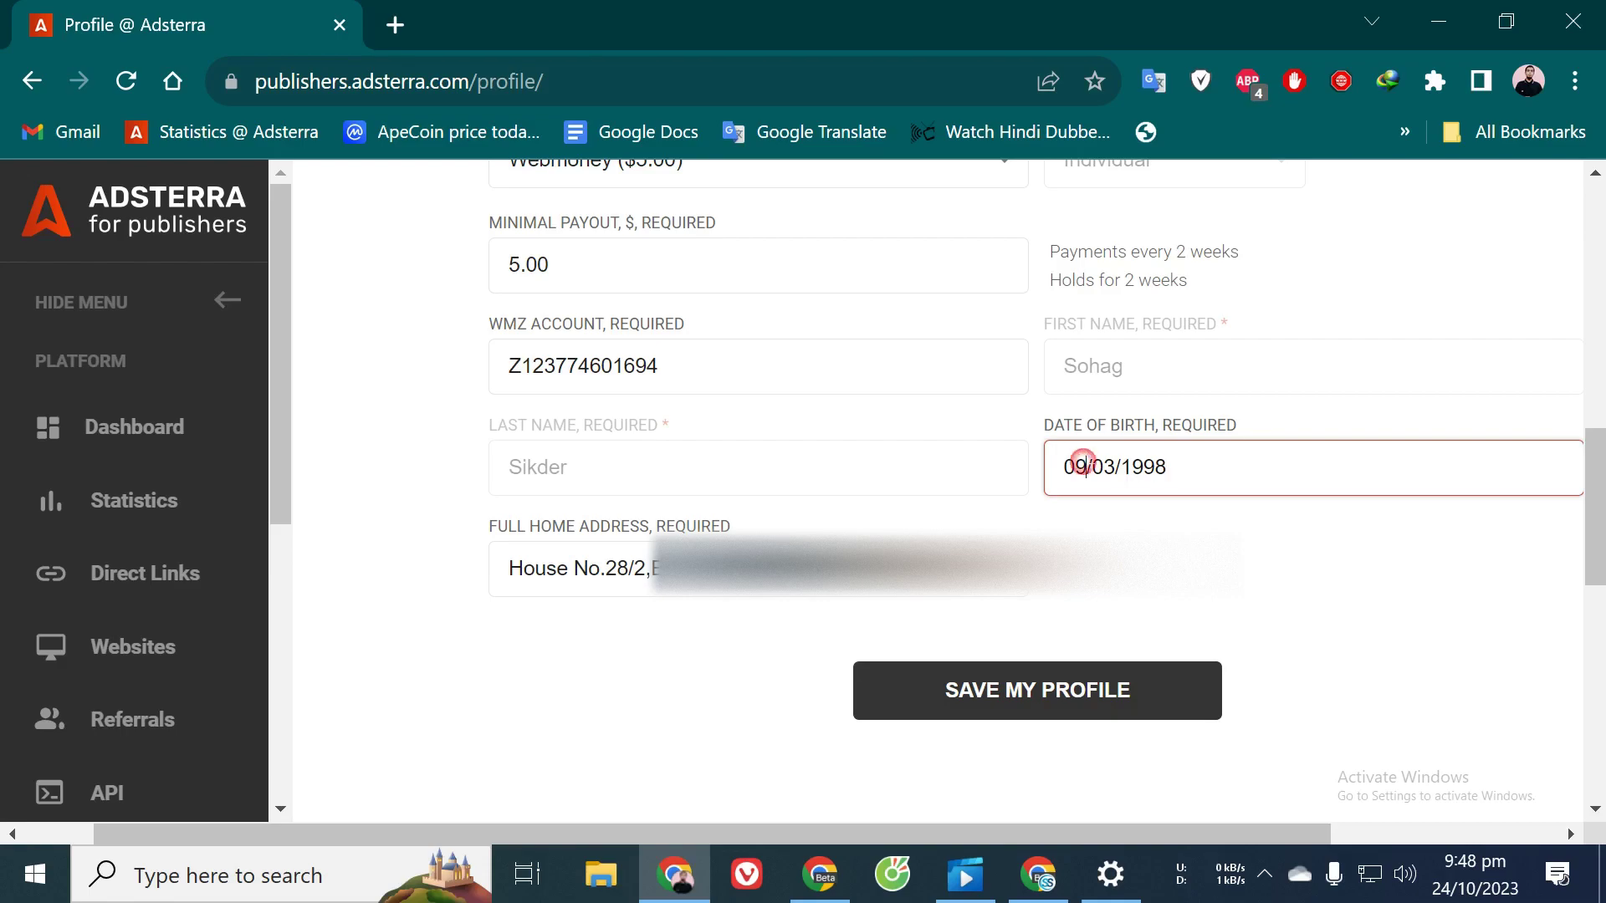
key("BackSpace")
key("BackSpace")
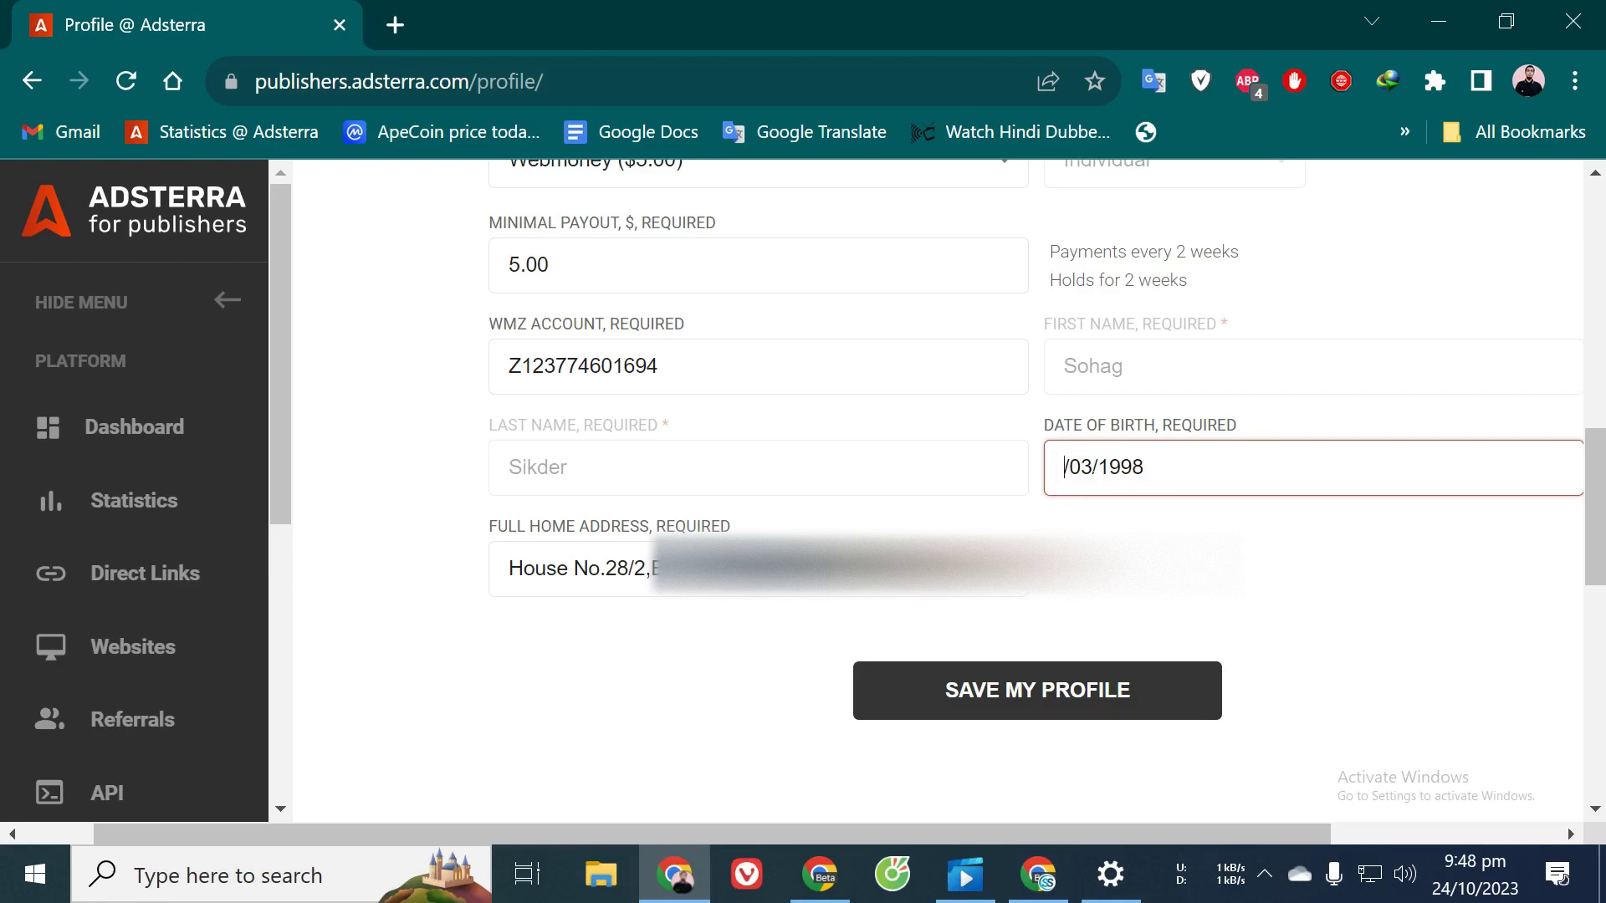
type("1998")
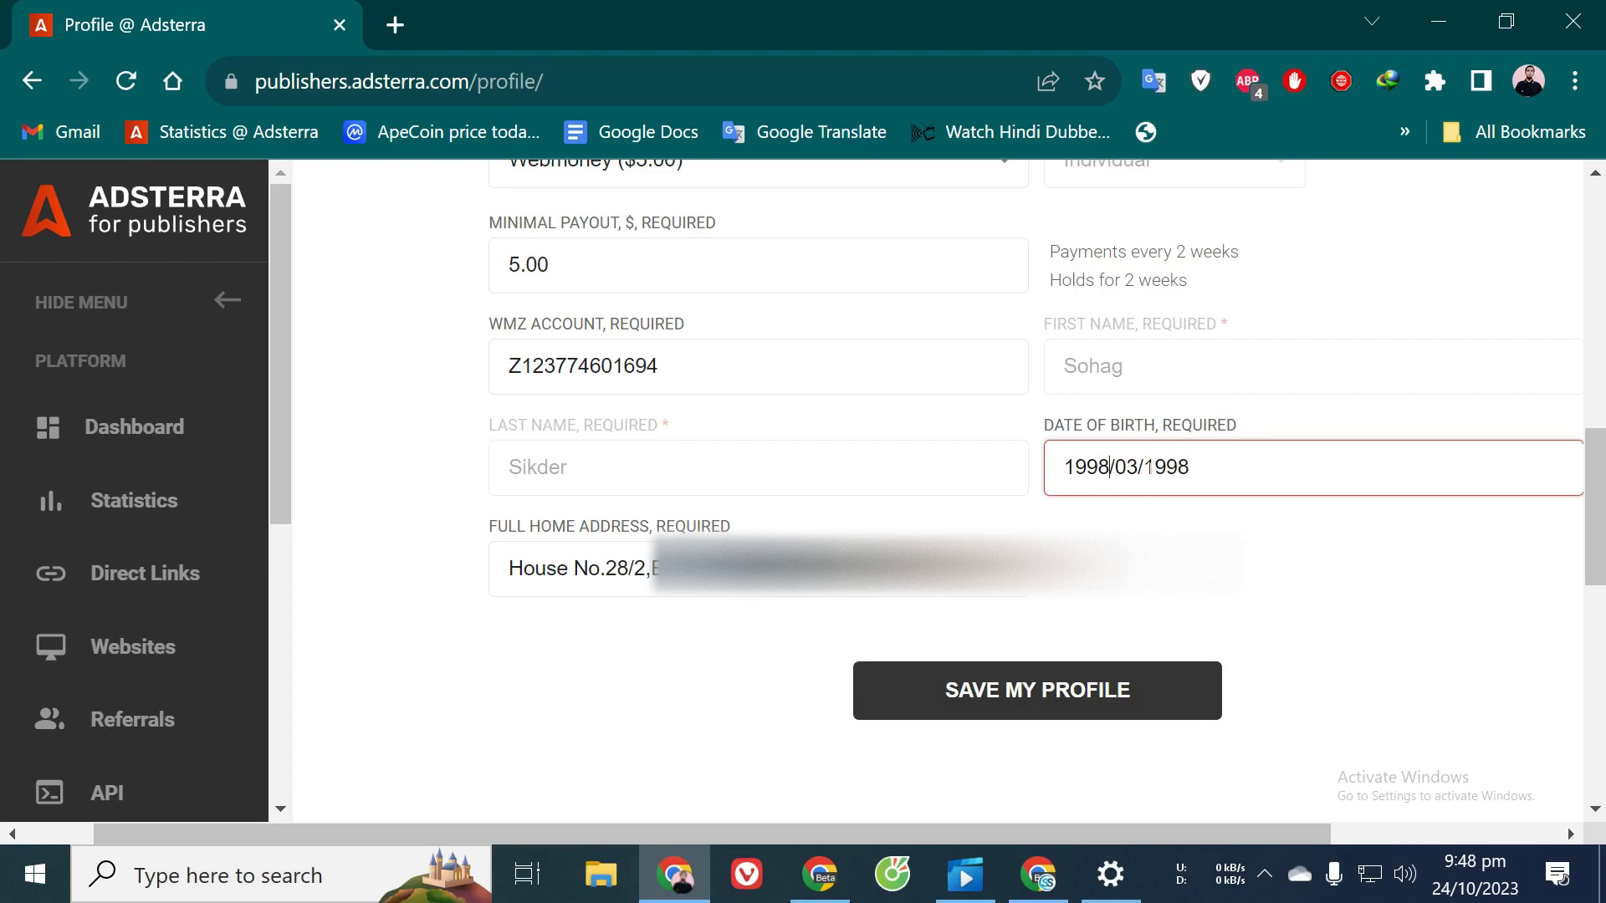
left_click(1133, 466)
left_click_drag(1144, 469, 1263, 471)
key("BackSpace")
type("09")
left_click(1191, 536)
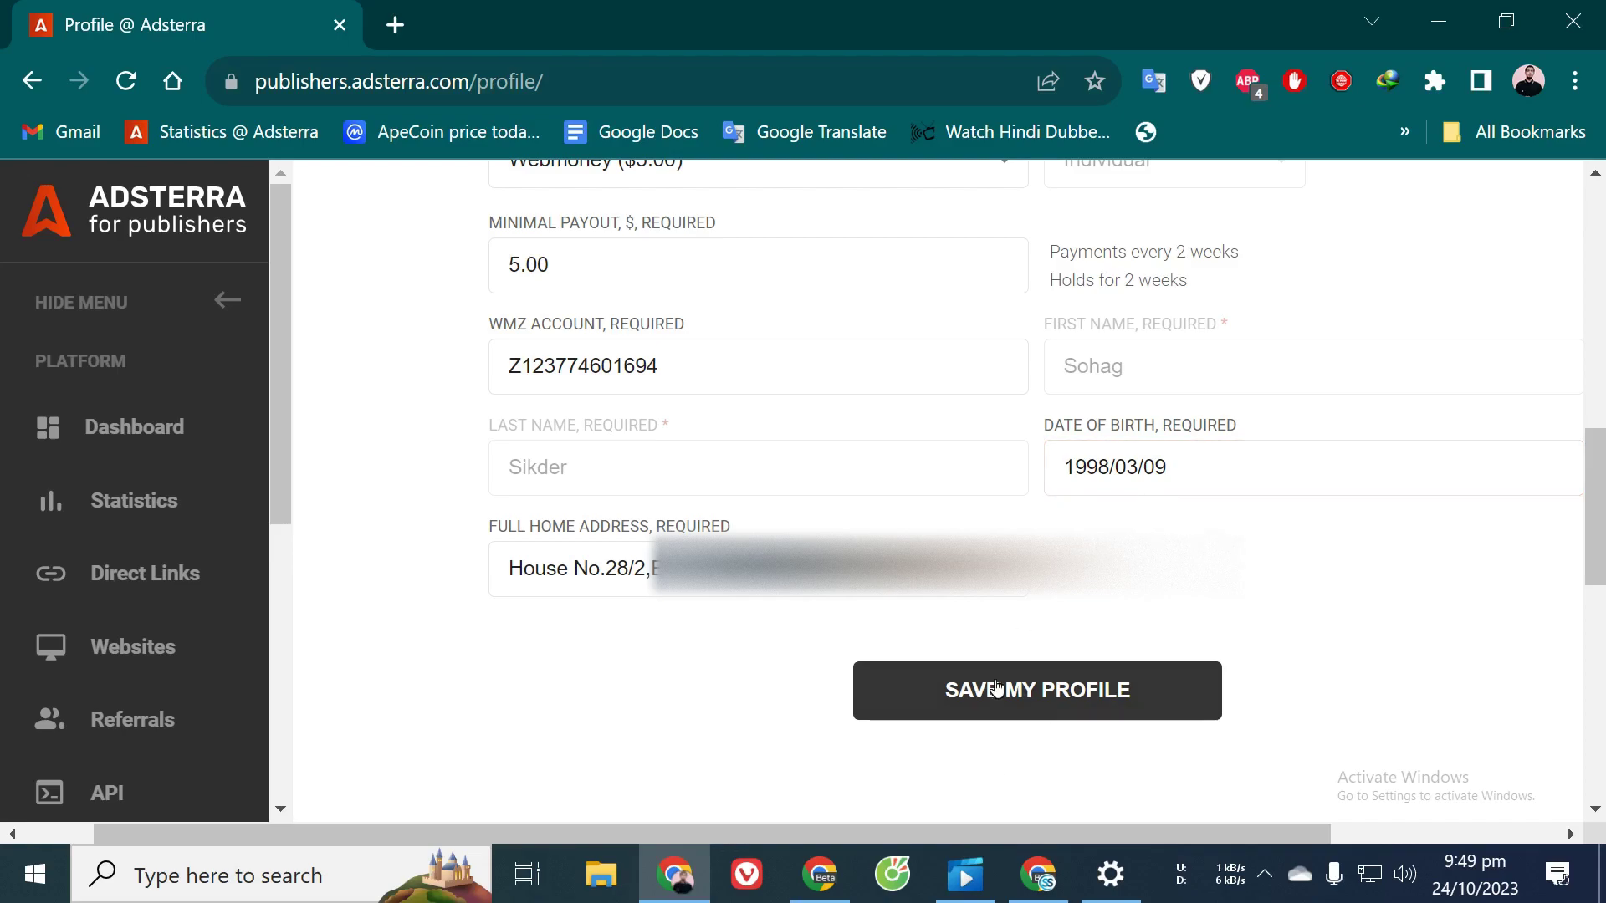
left_click(1041, 701)
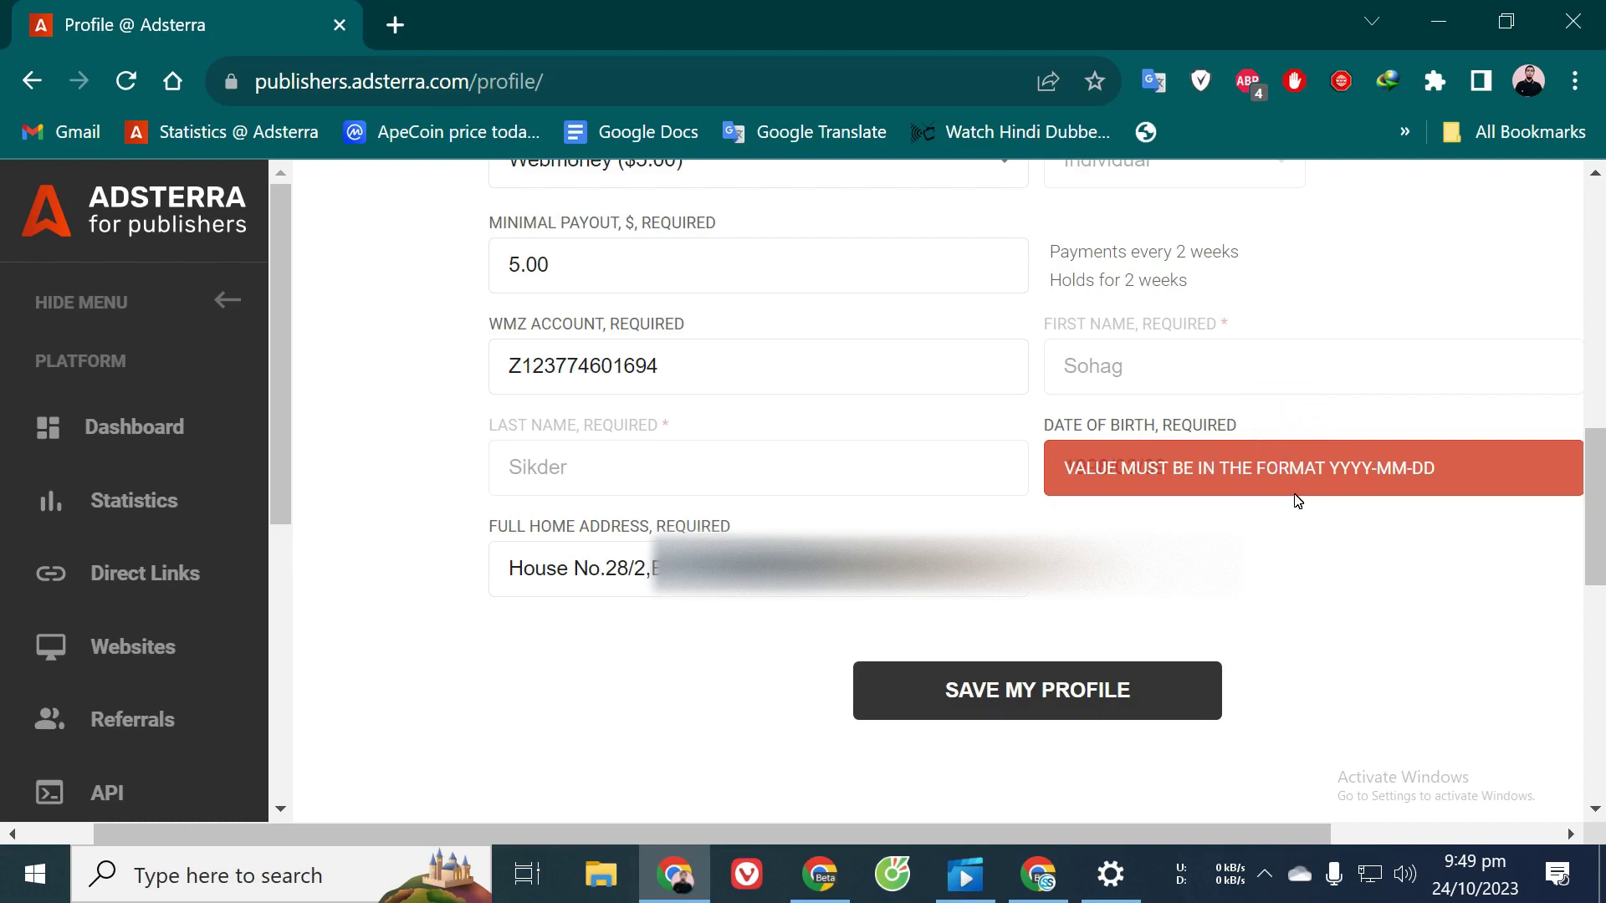
Replace the slashes in the date of birth with hyphens to match YYYY-MM-DD and submit the profile for saving
left_click(1137, 467)
left_click(1112, 474)
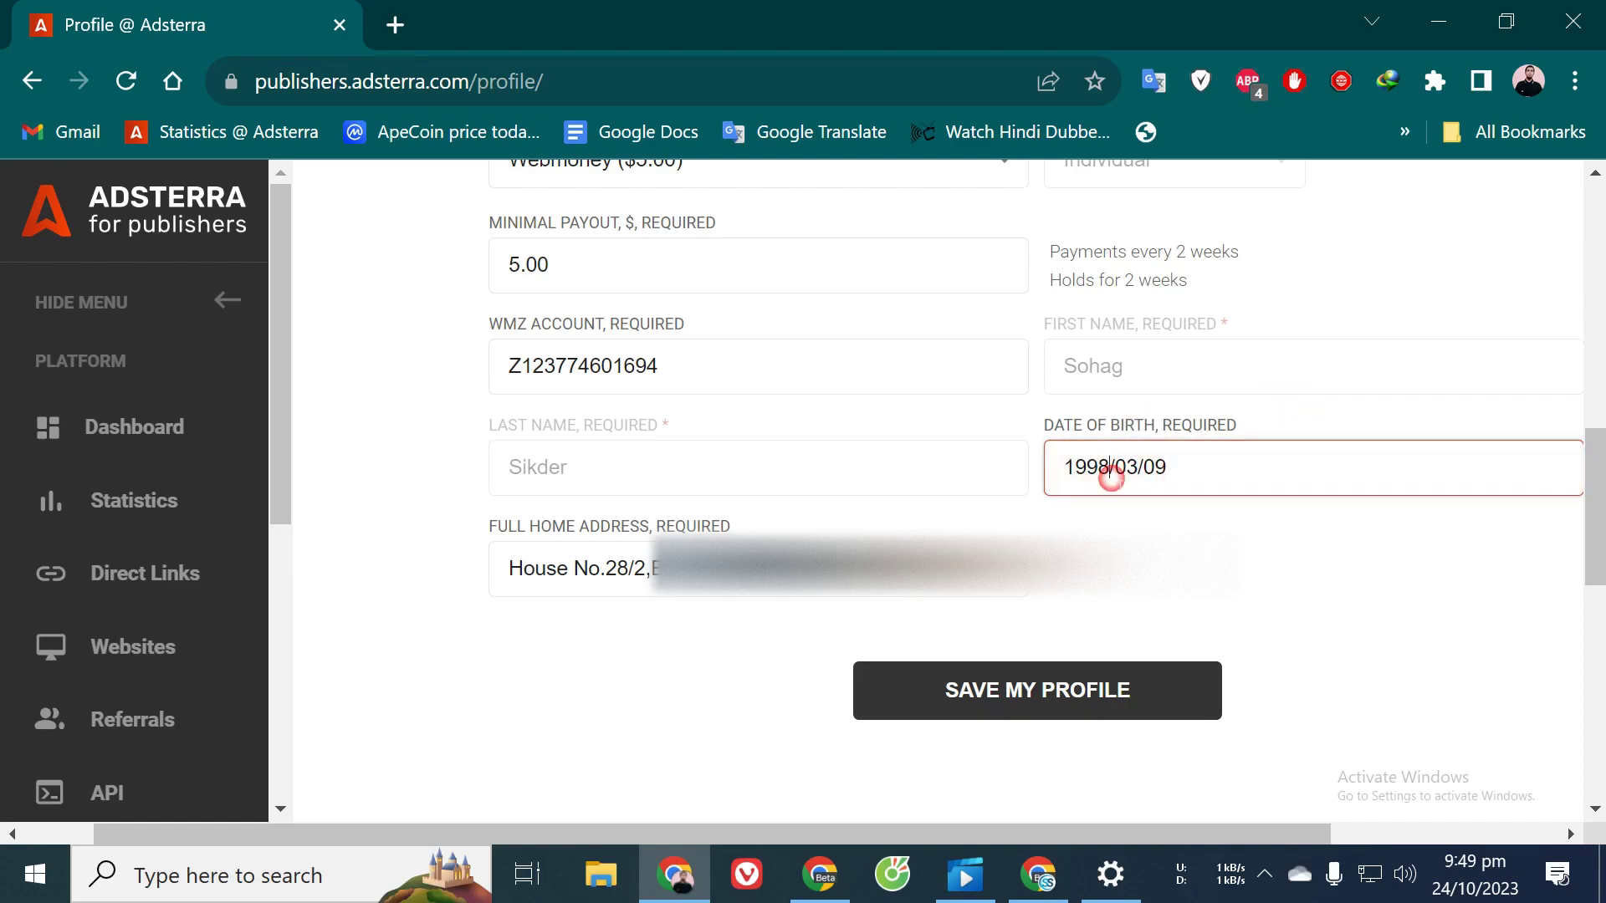
left_click(1117, 474)
key("BackSpace")
type("-")
left_click(1146, 470)
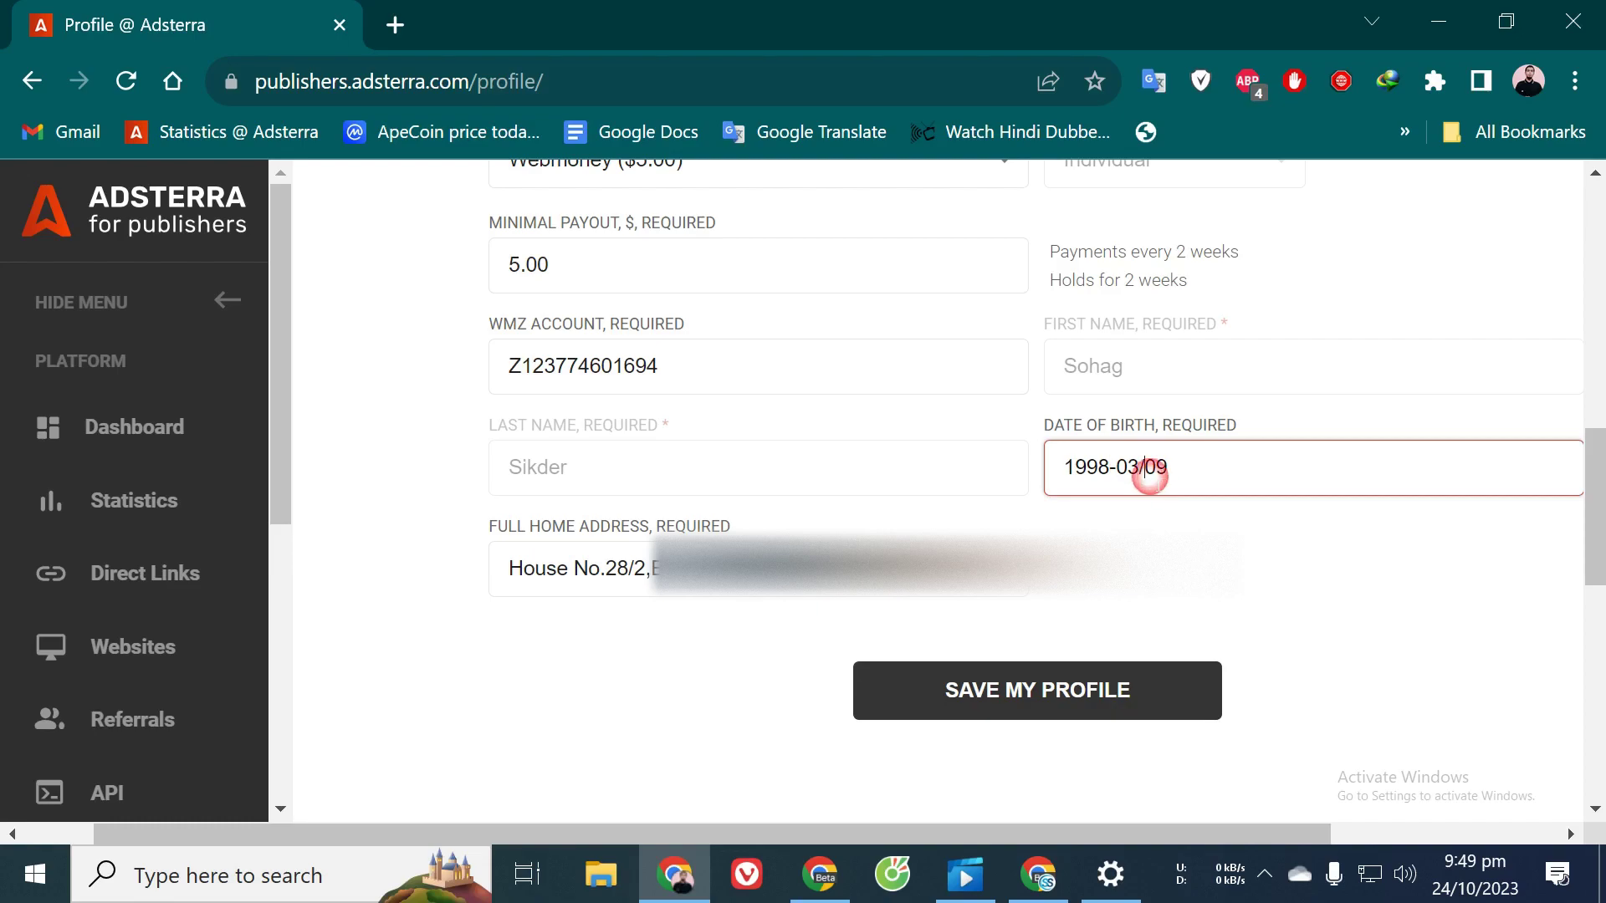
key("BackSpace")
left_click(1186, 521)
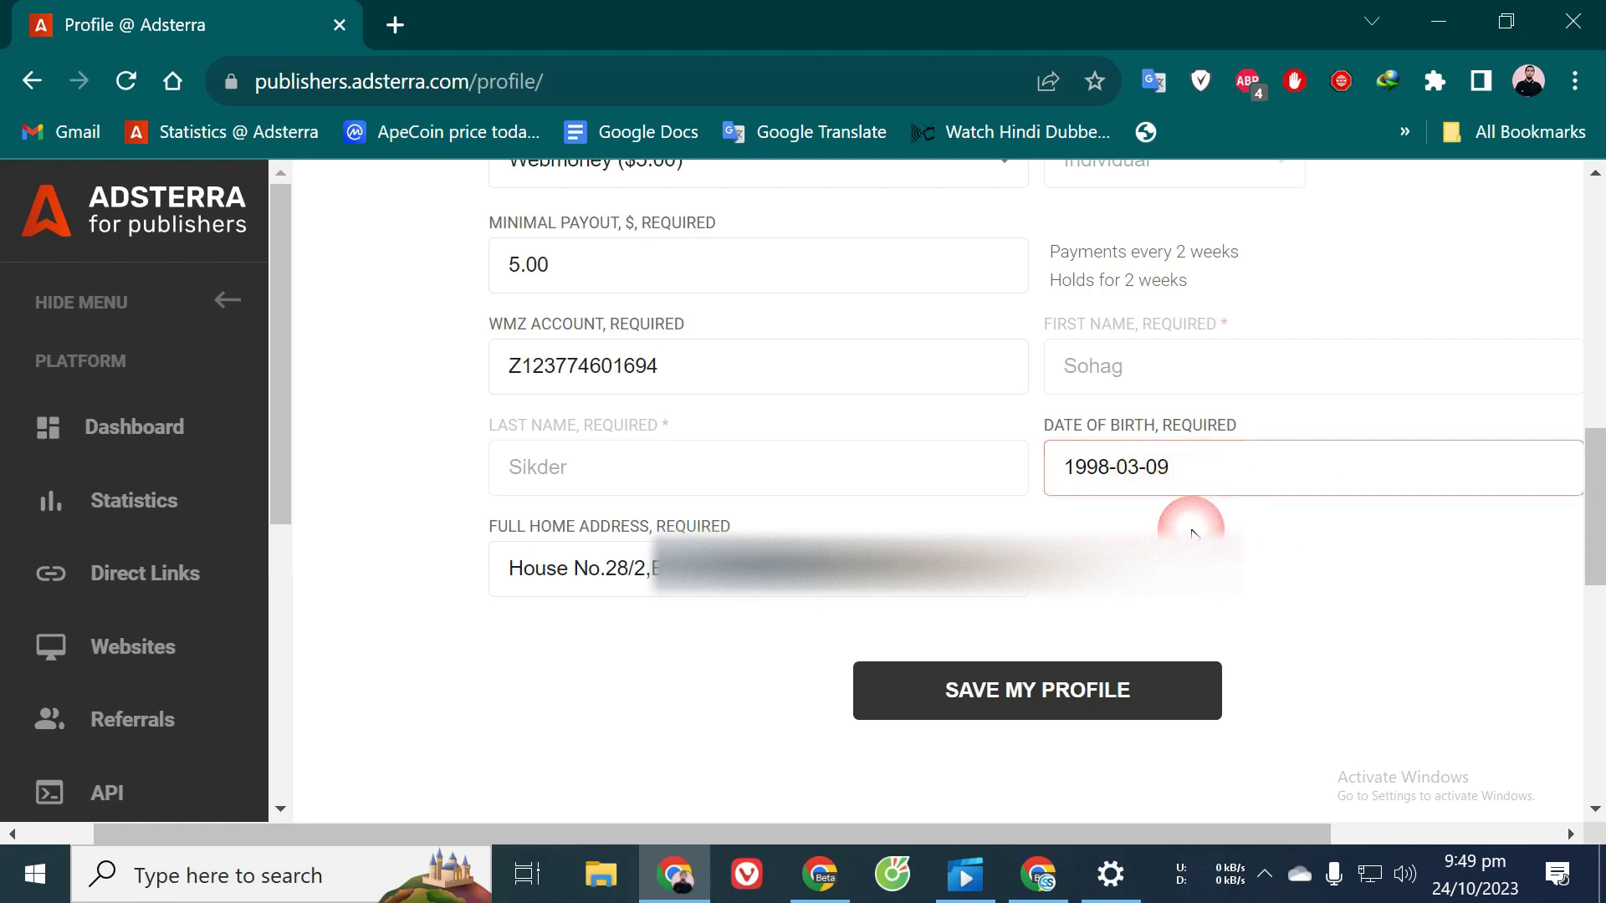
left_click(1068, 715)
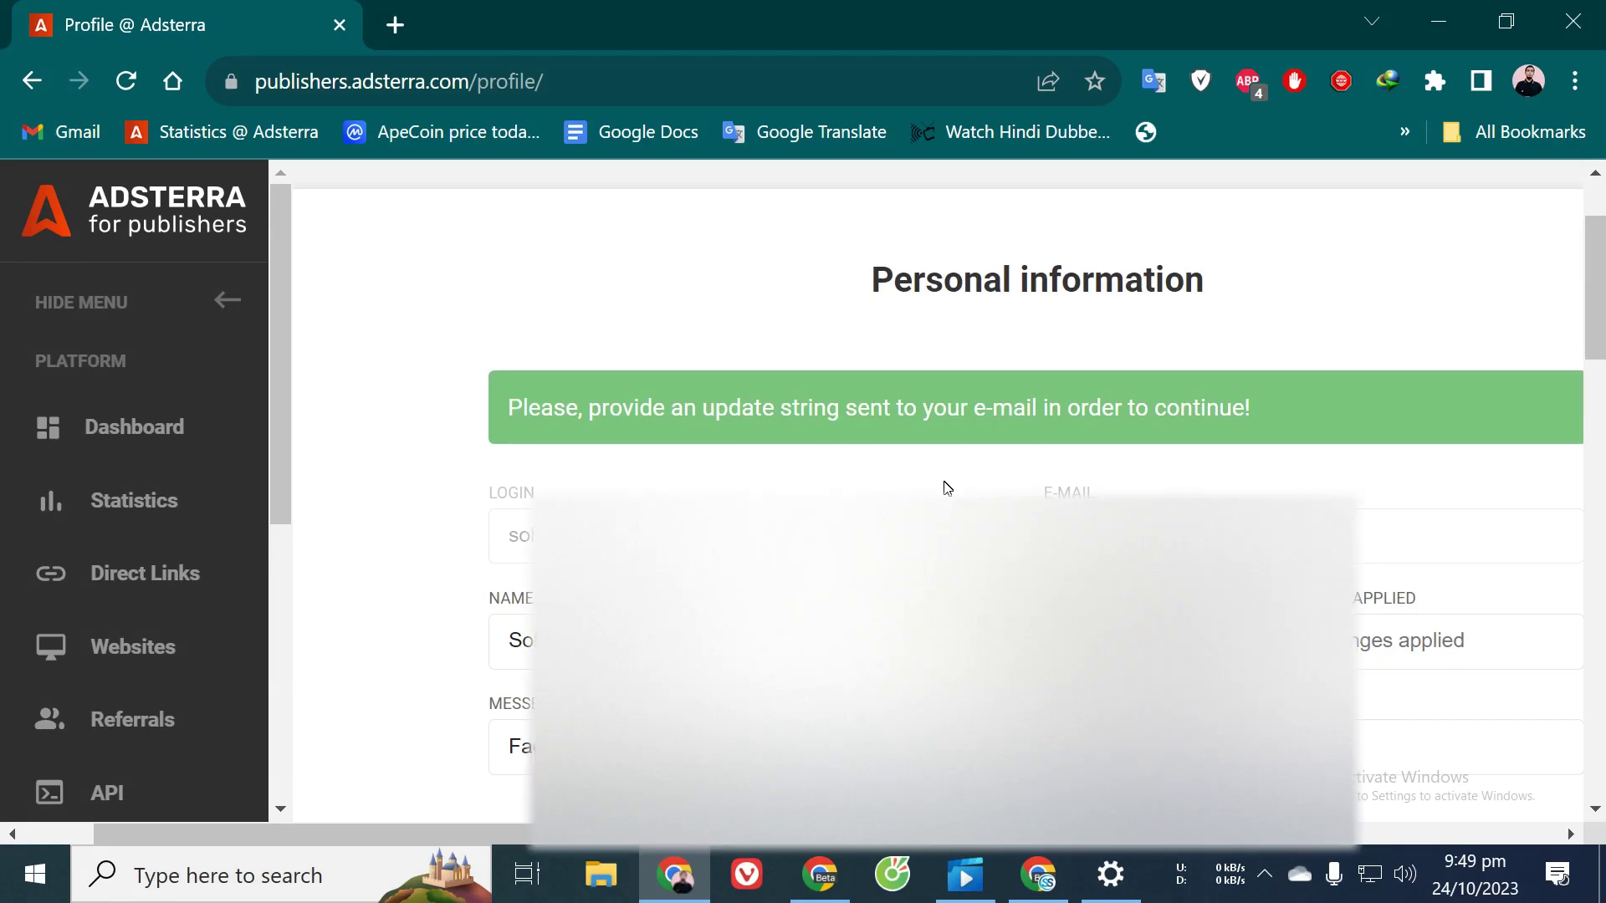
scroll(946, 487, "down", 4)
scroll(946, 486, "down", 7)
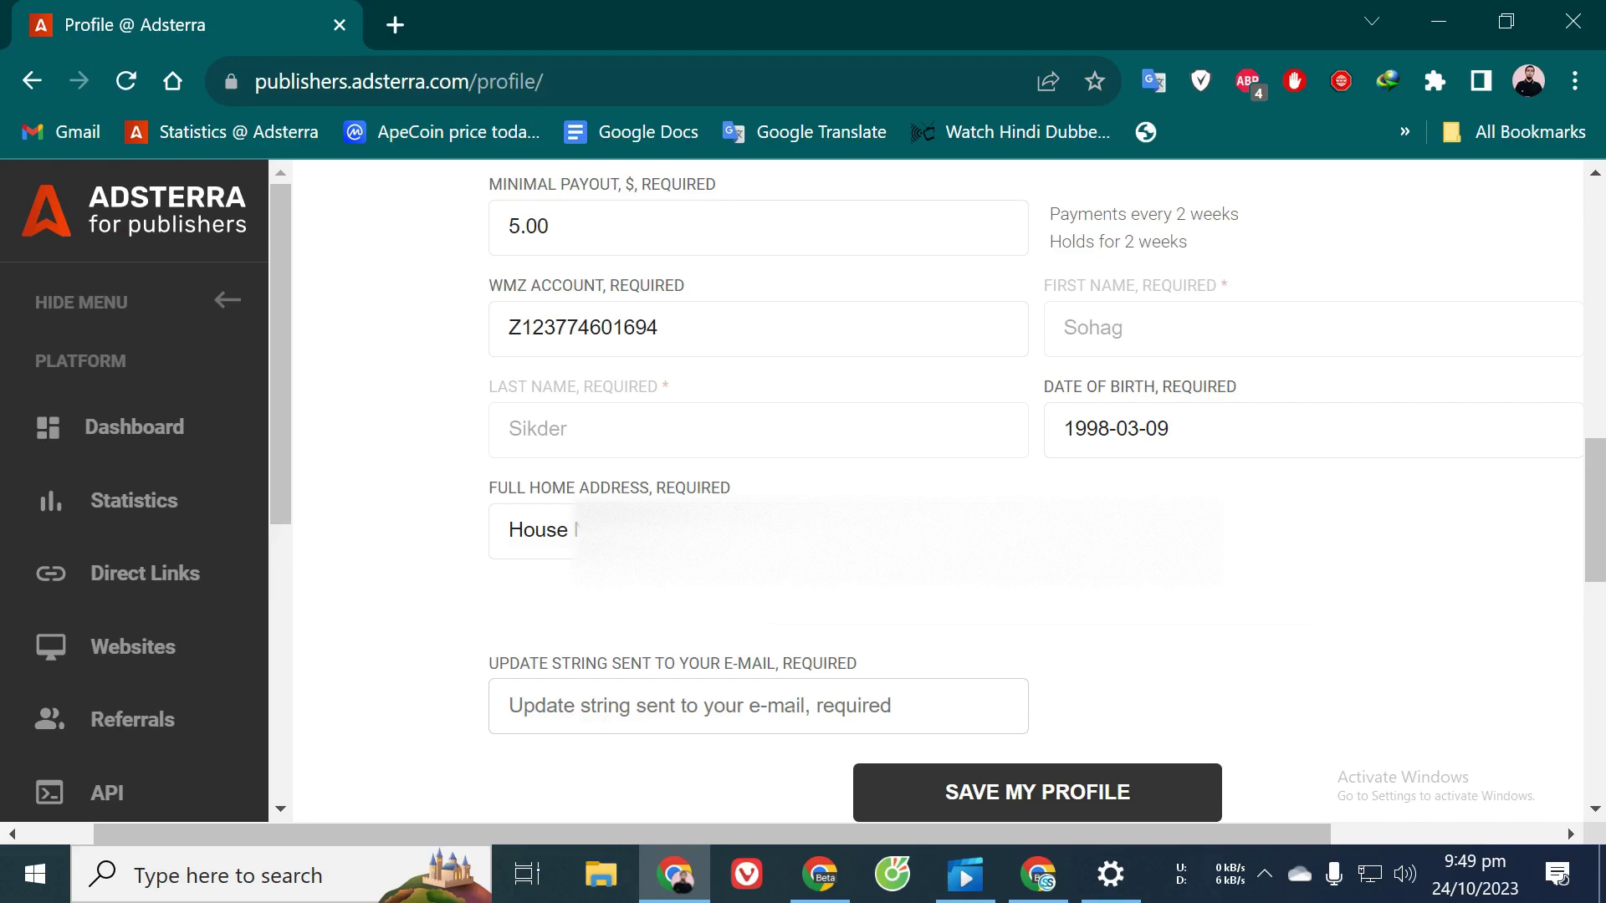
Open the Gmail inbox in a new tab and look for the Adsterra e-mail containing the update string
left_click(782, 708)
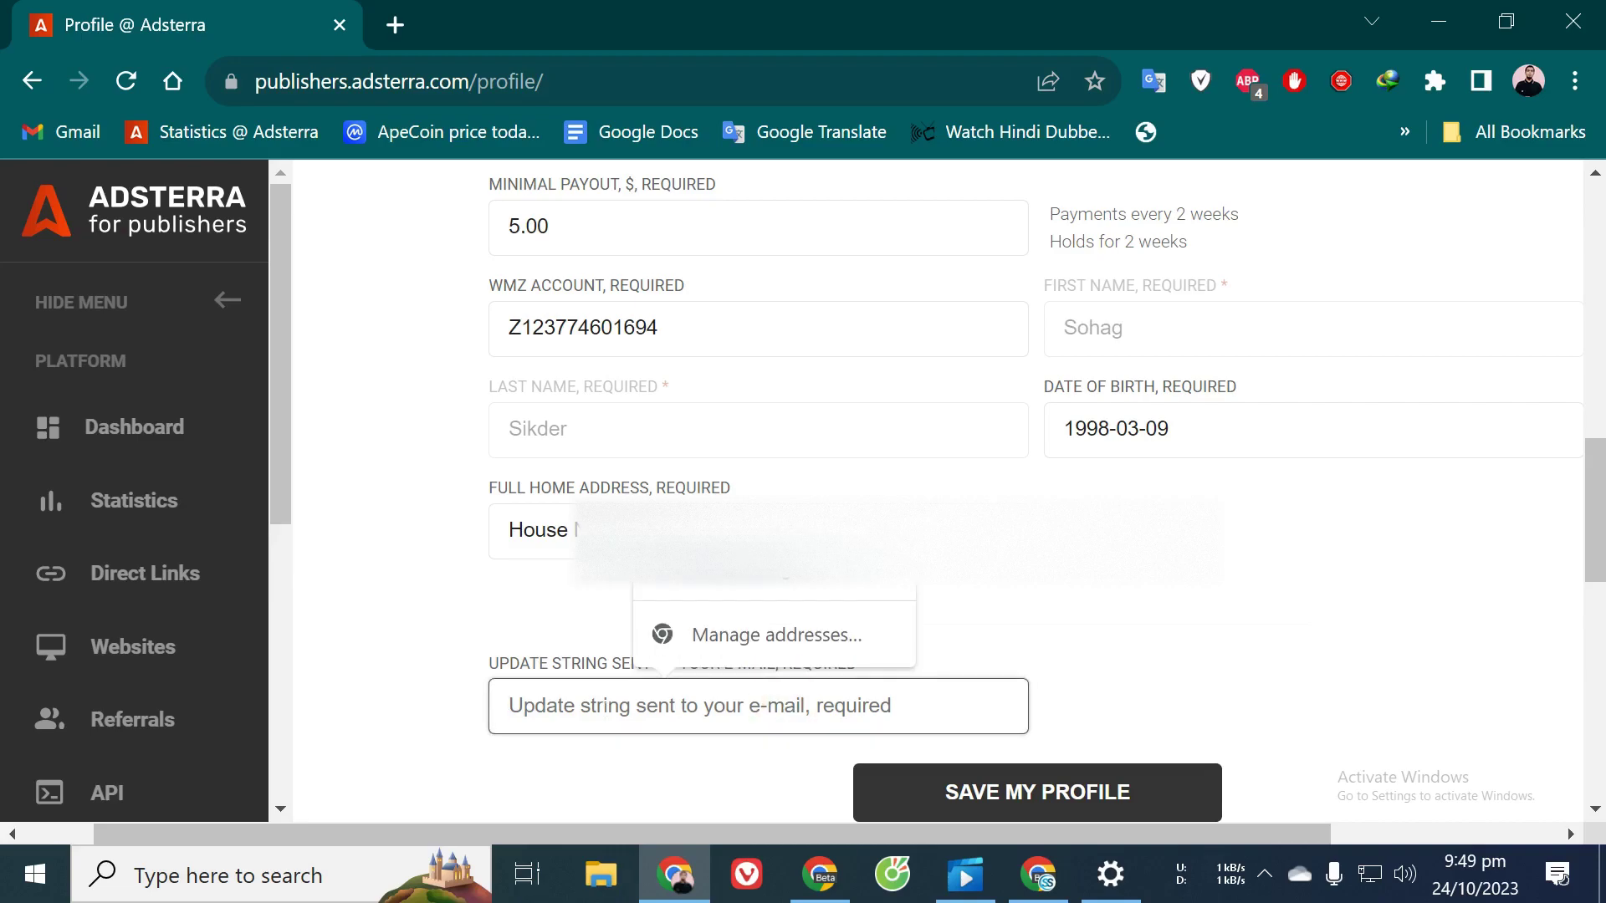
left_click(52, 132)
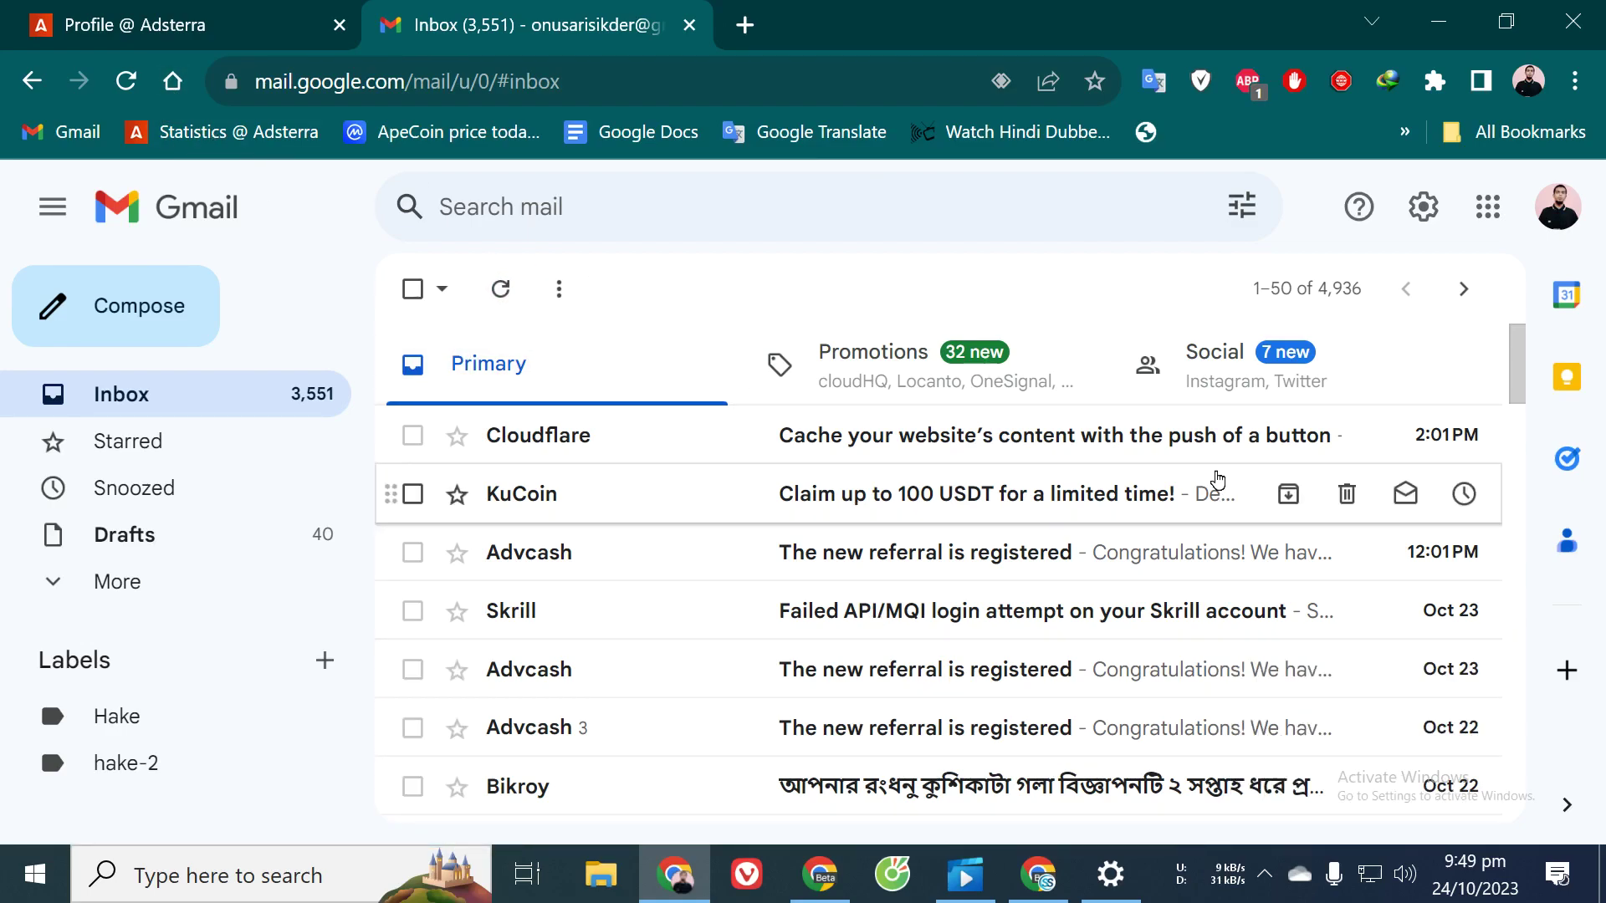
scroll(1077, 518, "down", 2)
scroll(1076, 531, "up", 2)
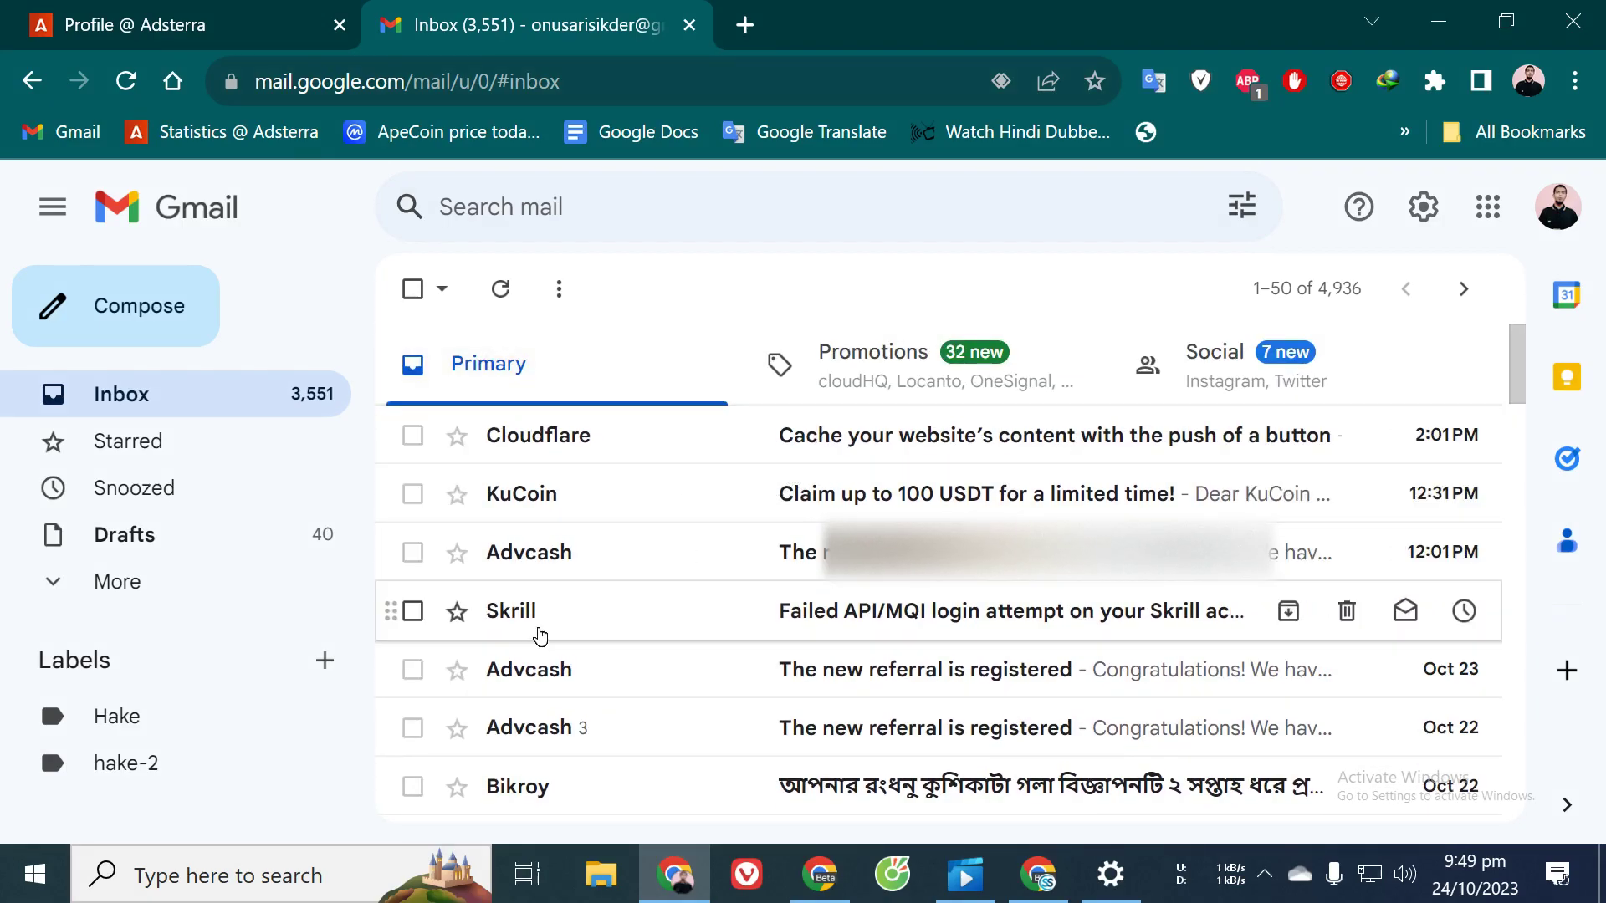
Check the update string field on the Adsterra profile, switch back to Gmail and refresh the inbox
key("ctrl+Page_Up")
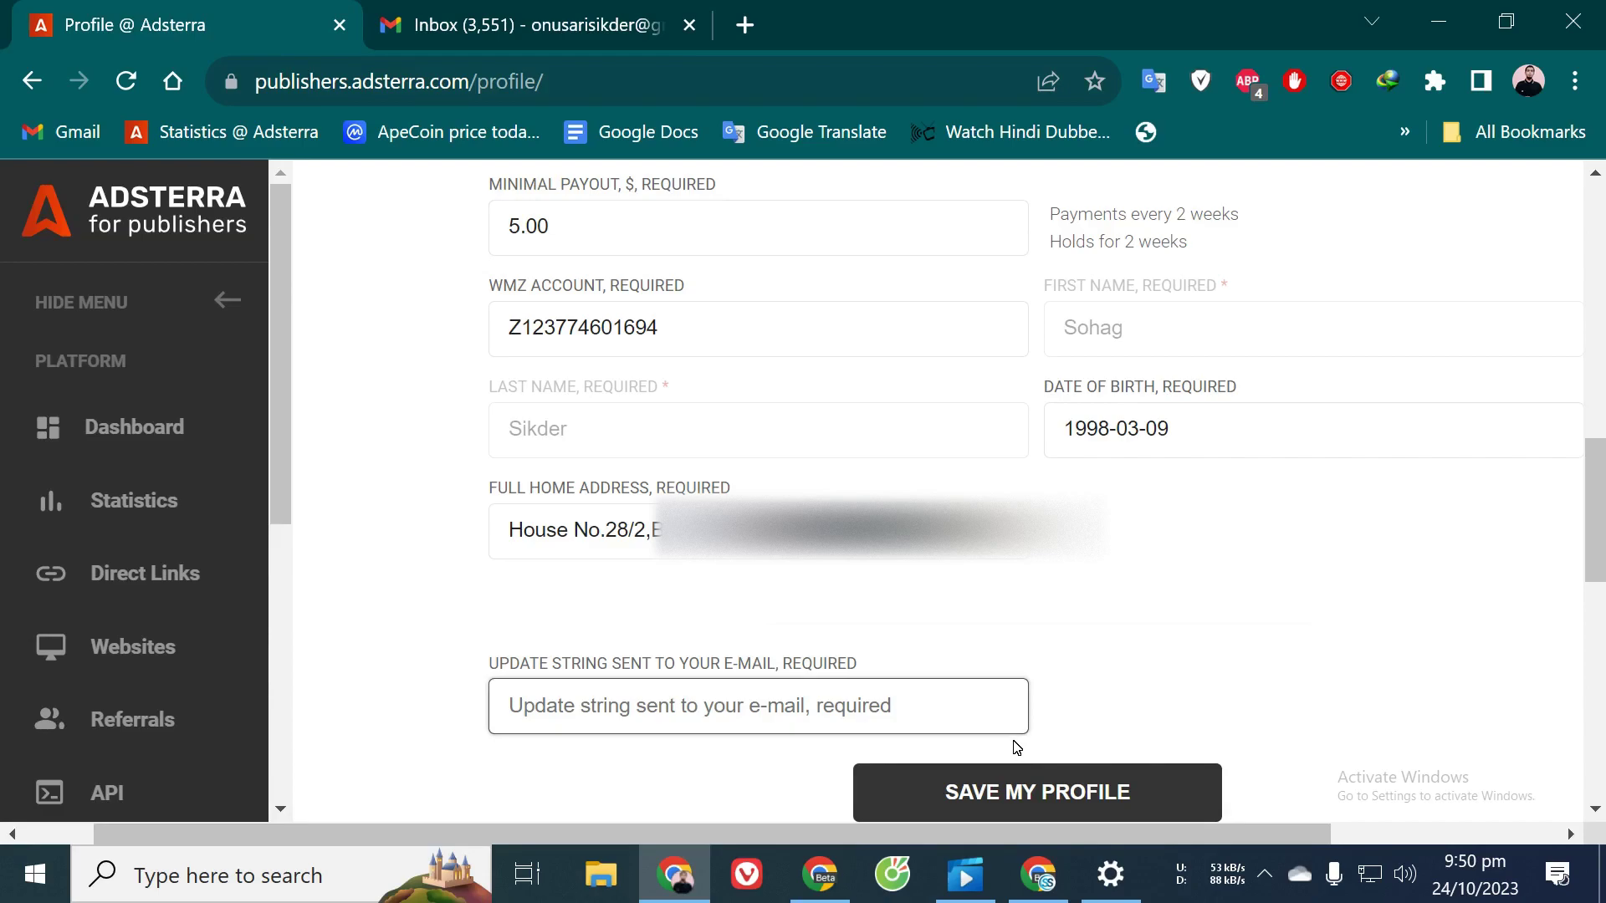
scroll(1016, 747, "down", 2)
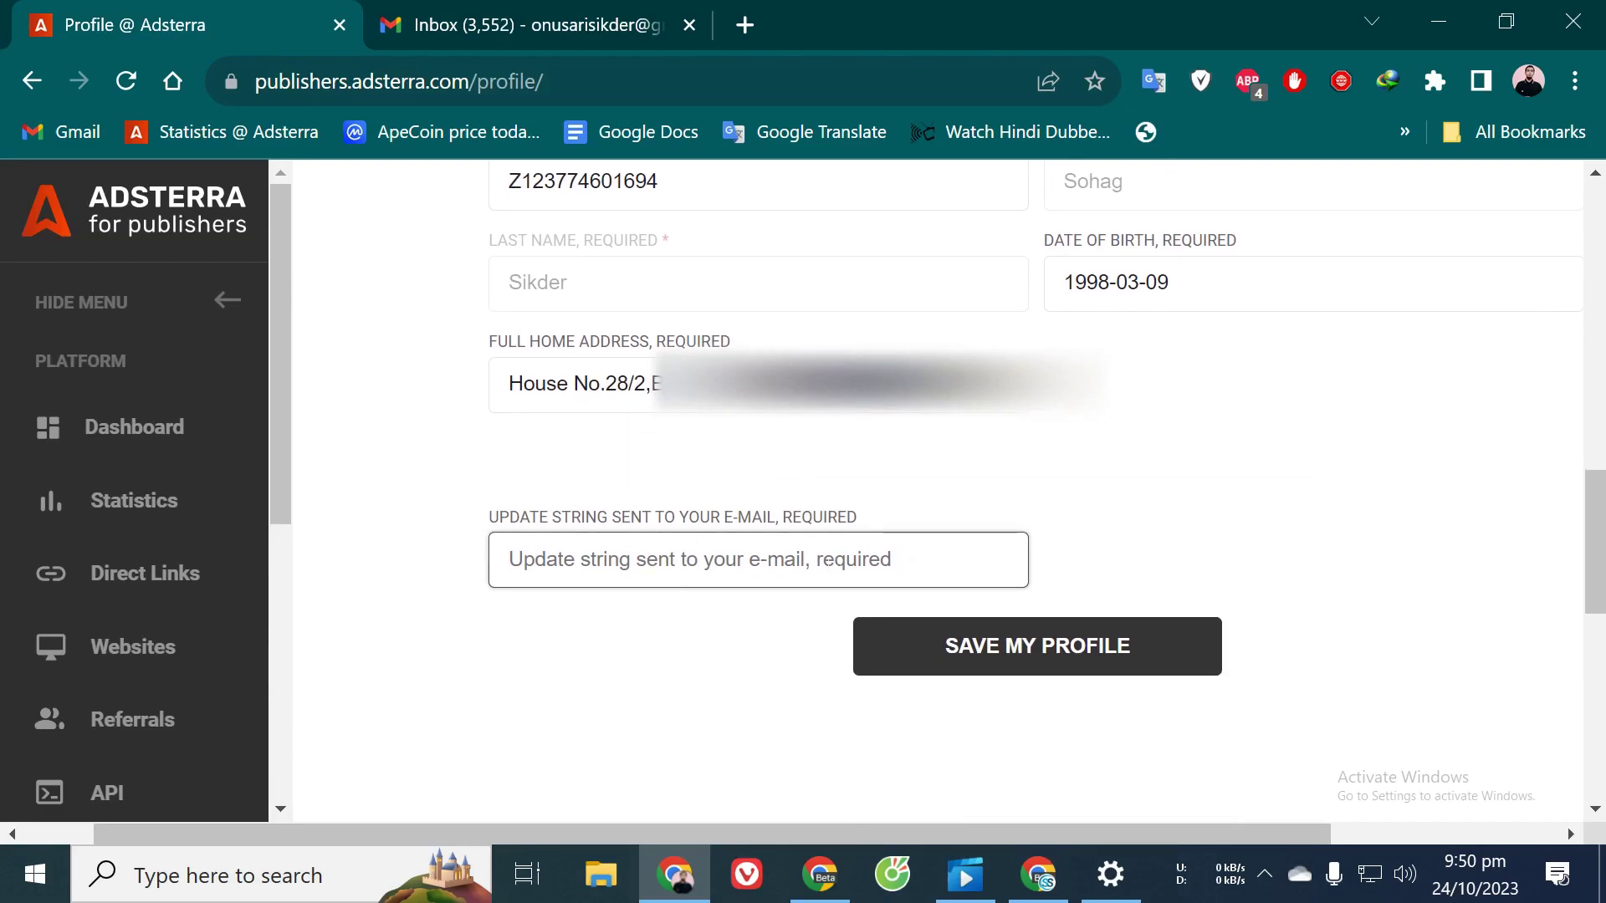
left_click(820, 559)
left_click(458, 25)
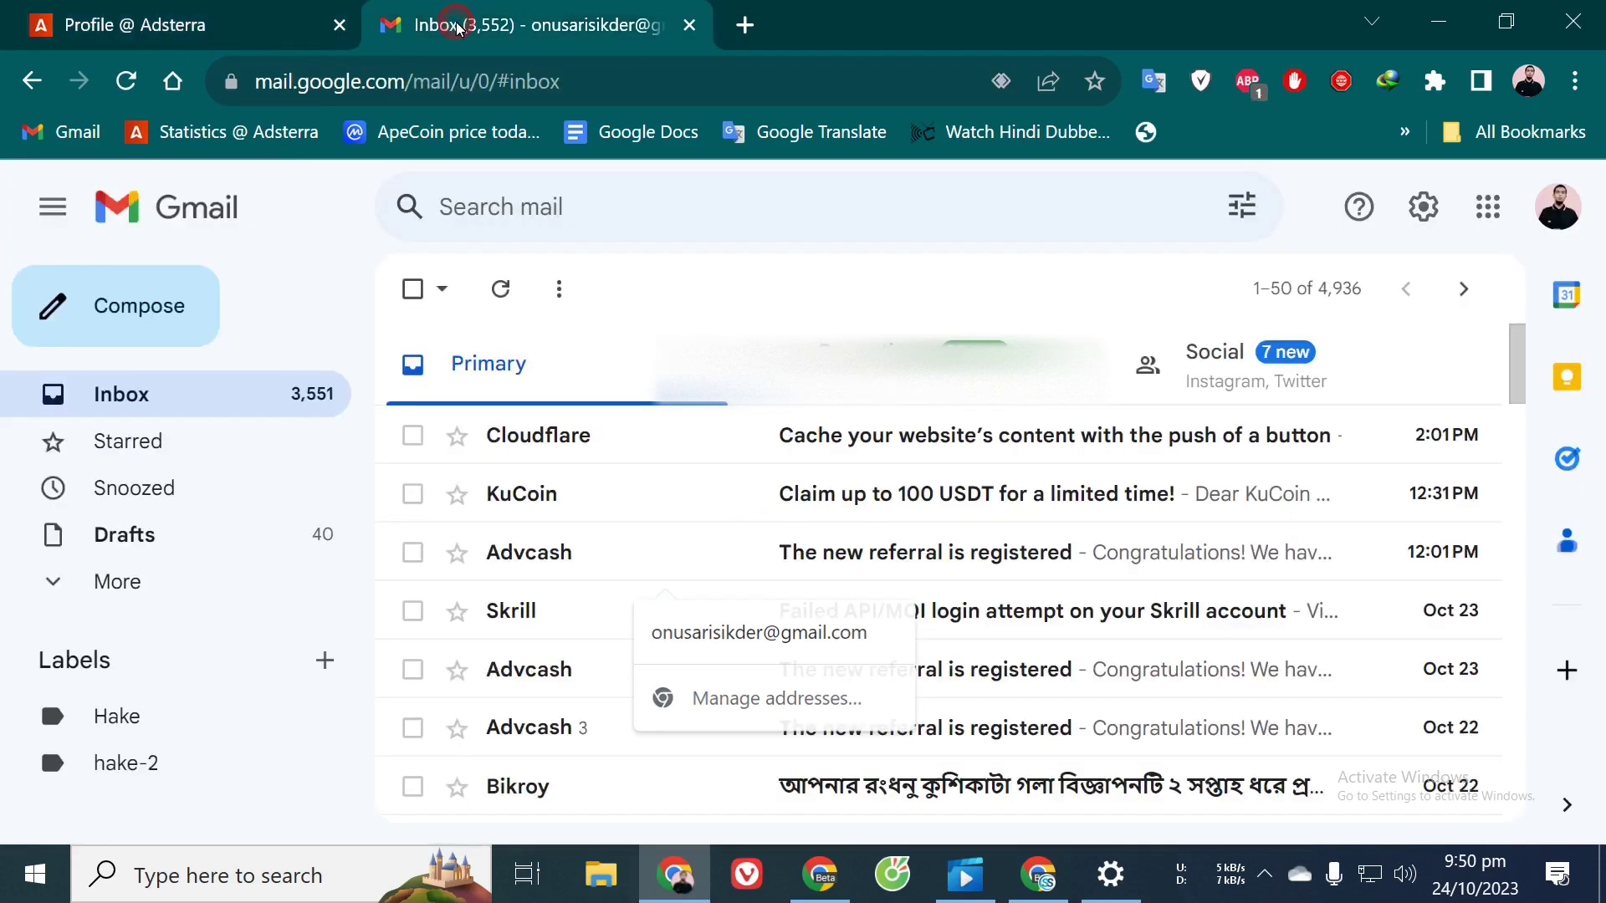
left_click(500, 289)
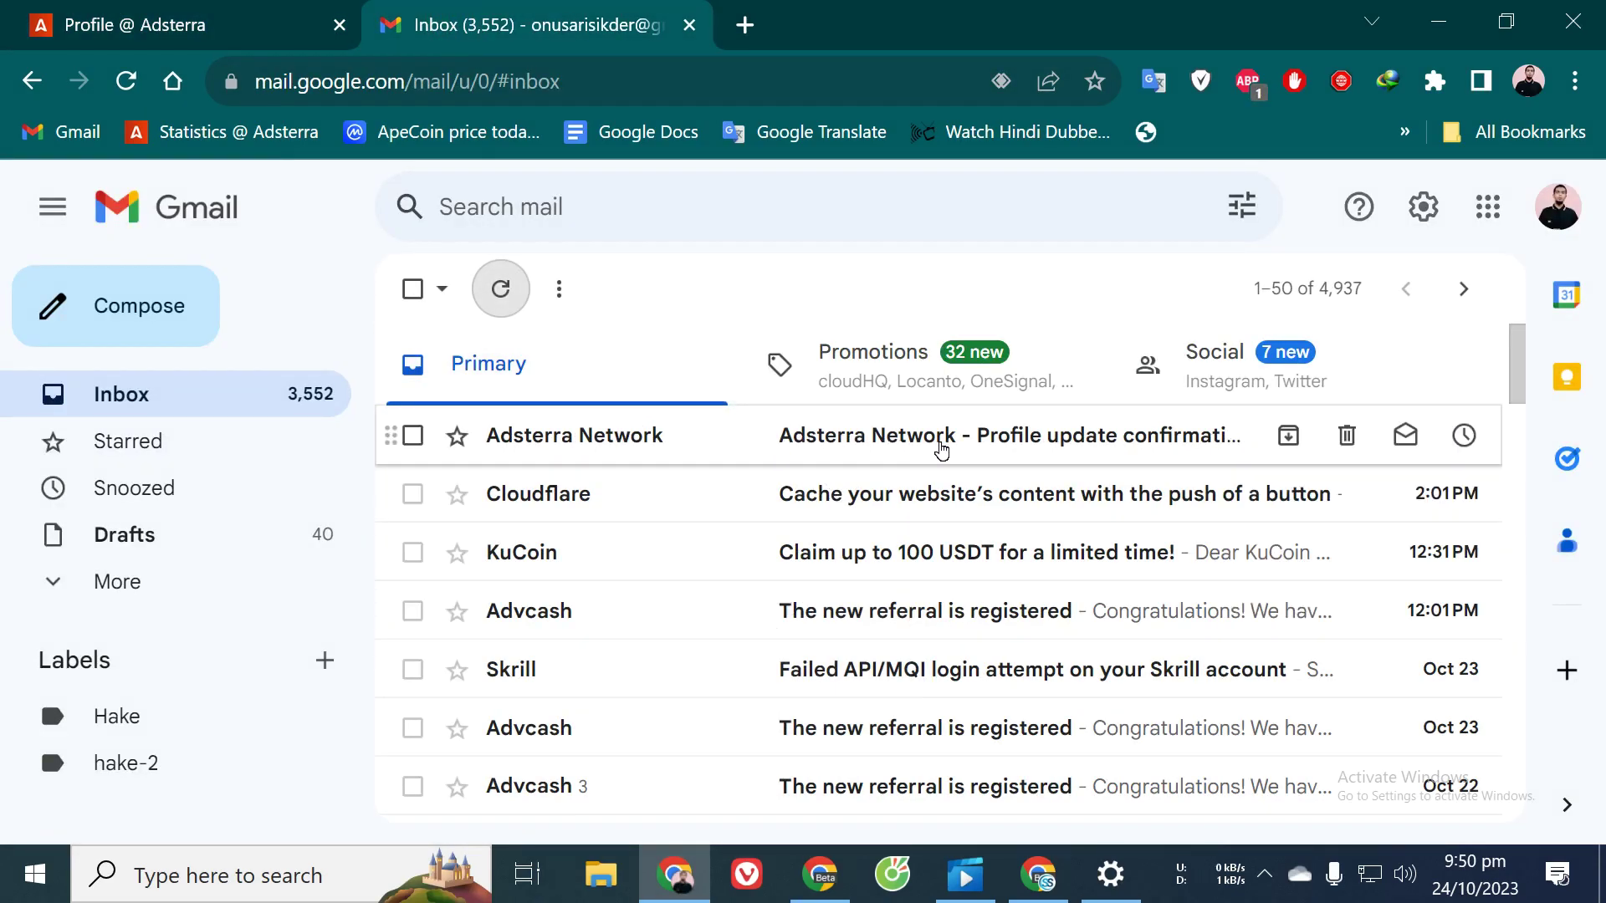
Open the Adsterra Network profile update confirmation e-mail and copy the update string from it
left_click(891, 435)
scroll(711, 682, "down", 5)
left_click_drag(679, 513, 576, 513)
right_click(606, 517)
left_click(677, 537)
Paste the copied update string into the required field of the Adsterra profile and save the profile
left_click(188, 25)
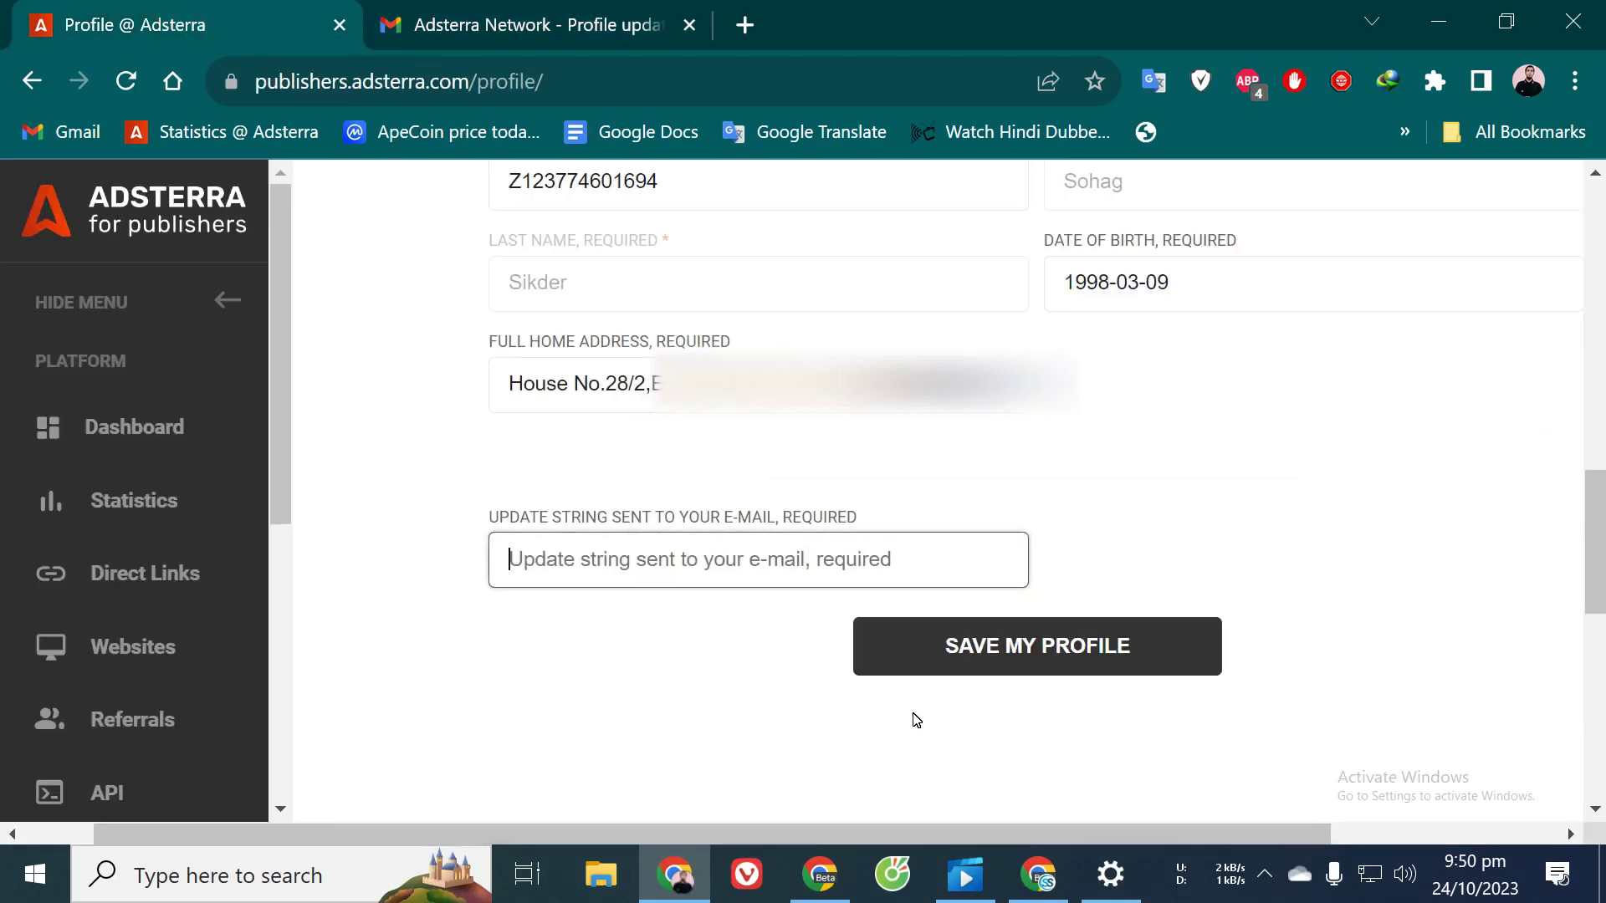
right_click(528, 556)
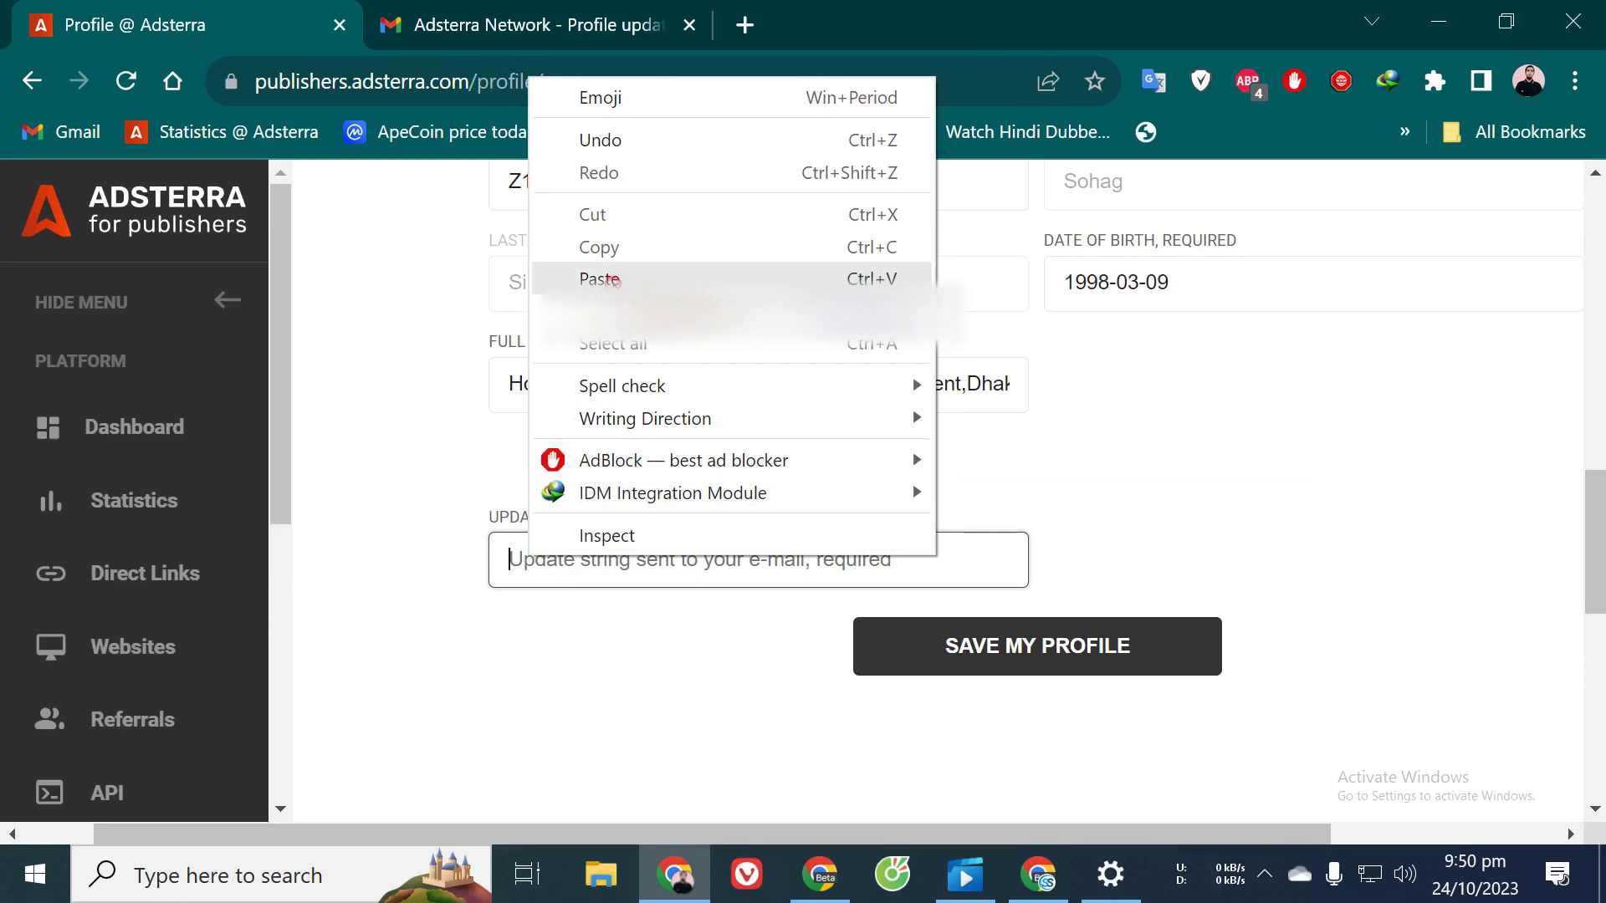
left_click(610, 281)
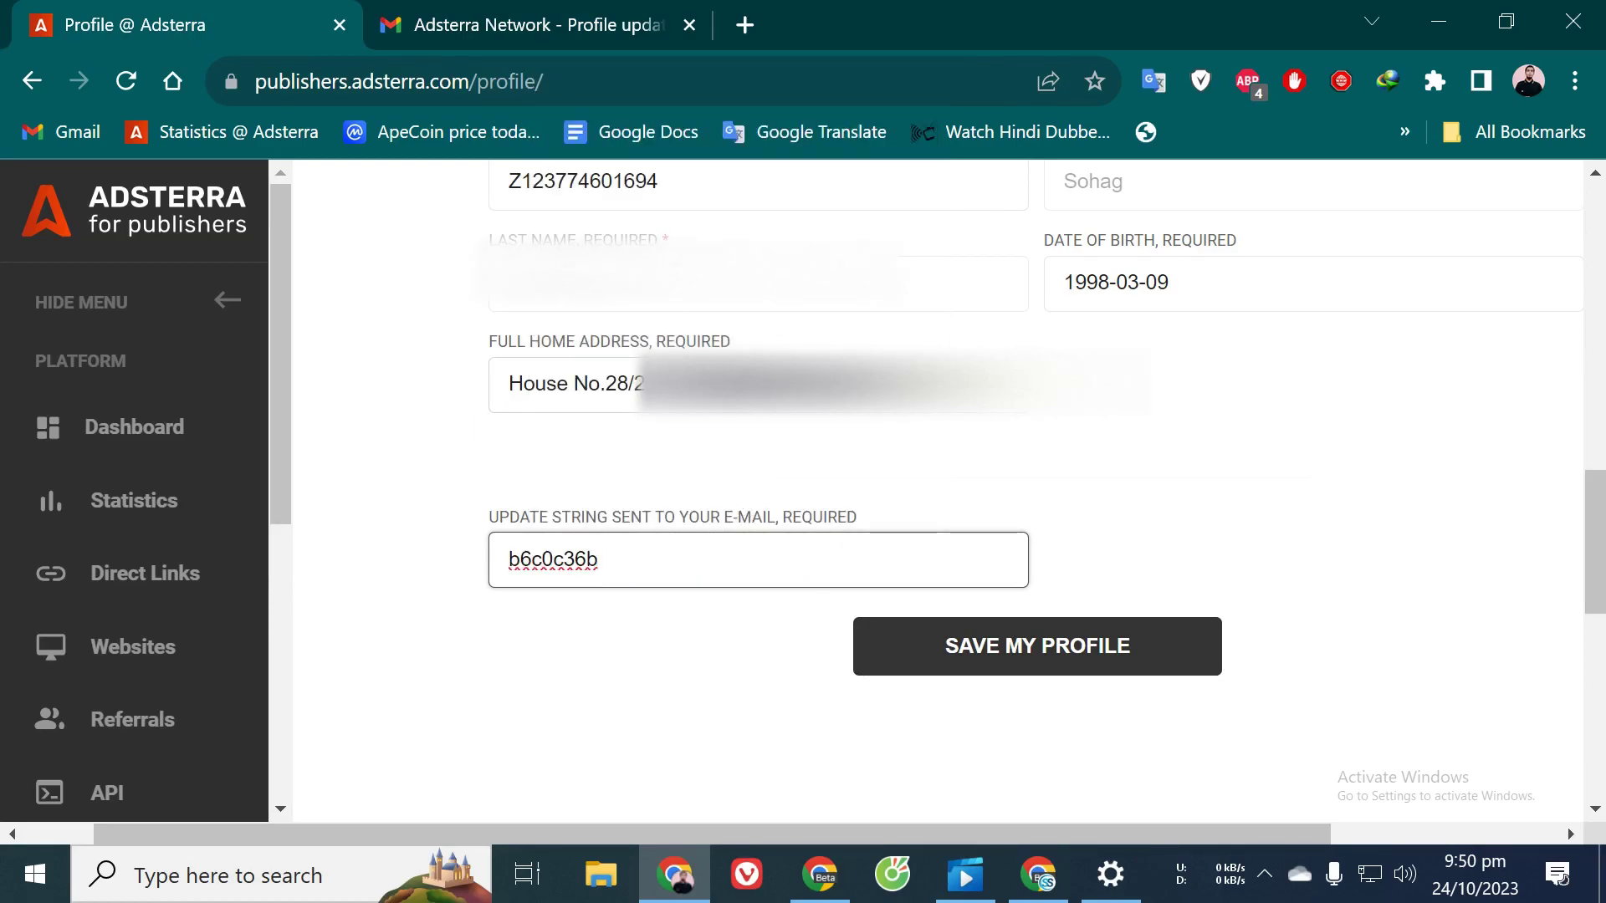
scroll(928, 493, "up", 2)
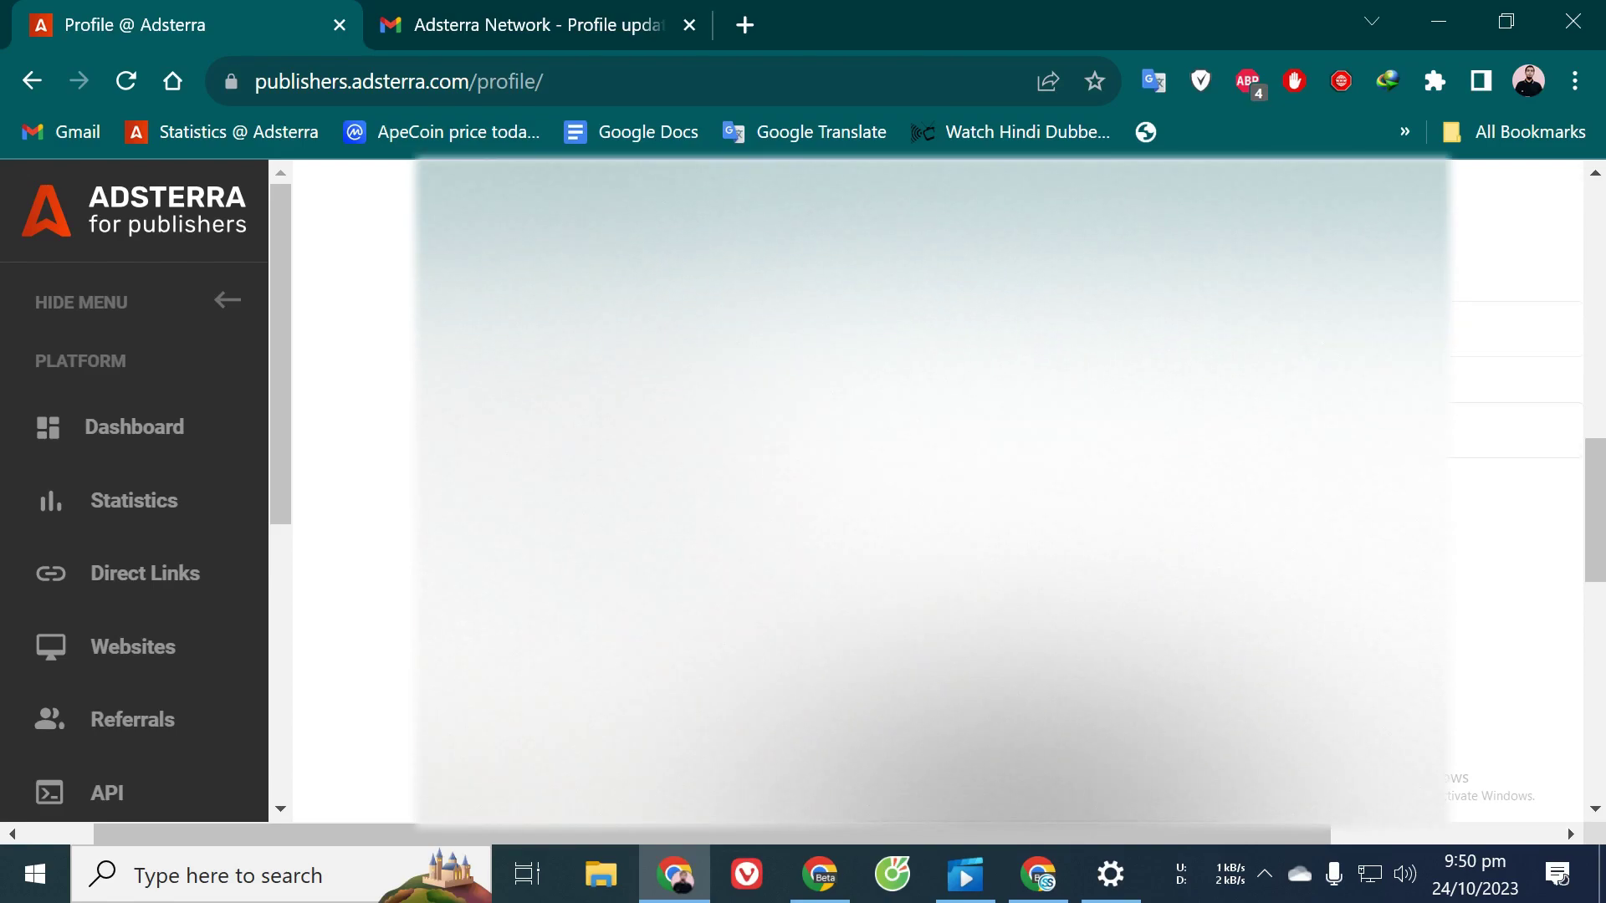
scroll(1568, 826, "down", 2)
scroll(1567, 826, "up", 1)
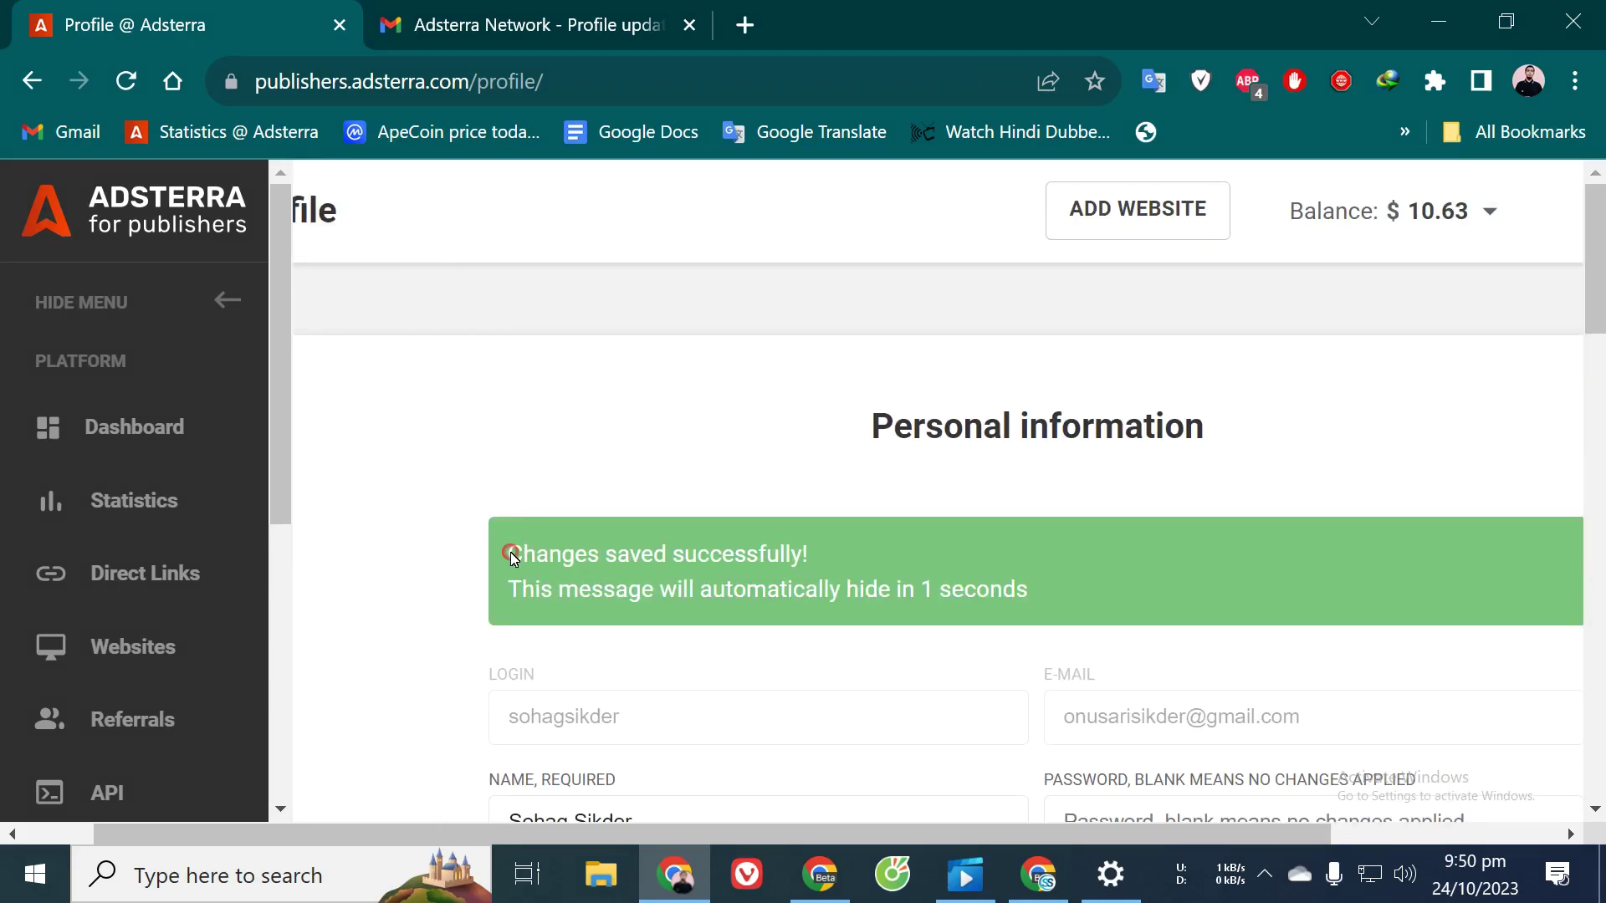
Review the save message and the payment information, including the preferred paysystem, minimal payout, WMZ account, date of birth and home address
left_click_drag(512, 556, 721, 585)
scroll(787, 568, "down", 5)
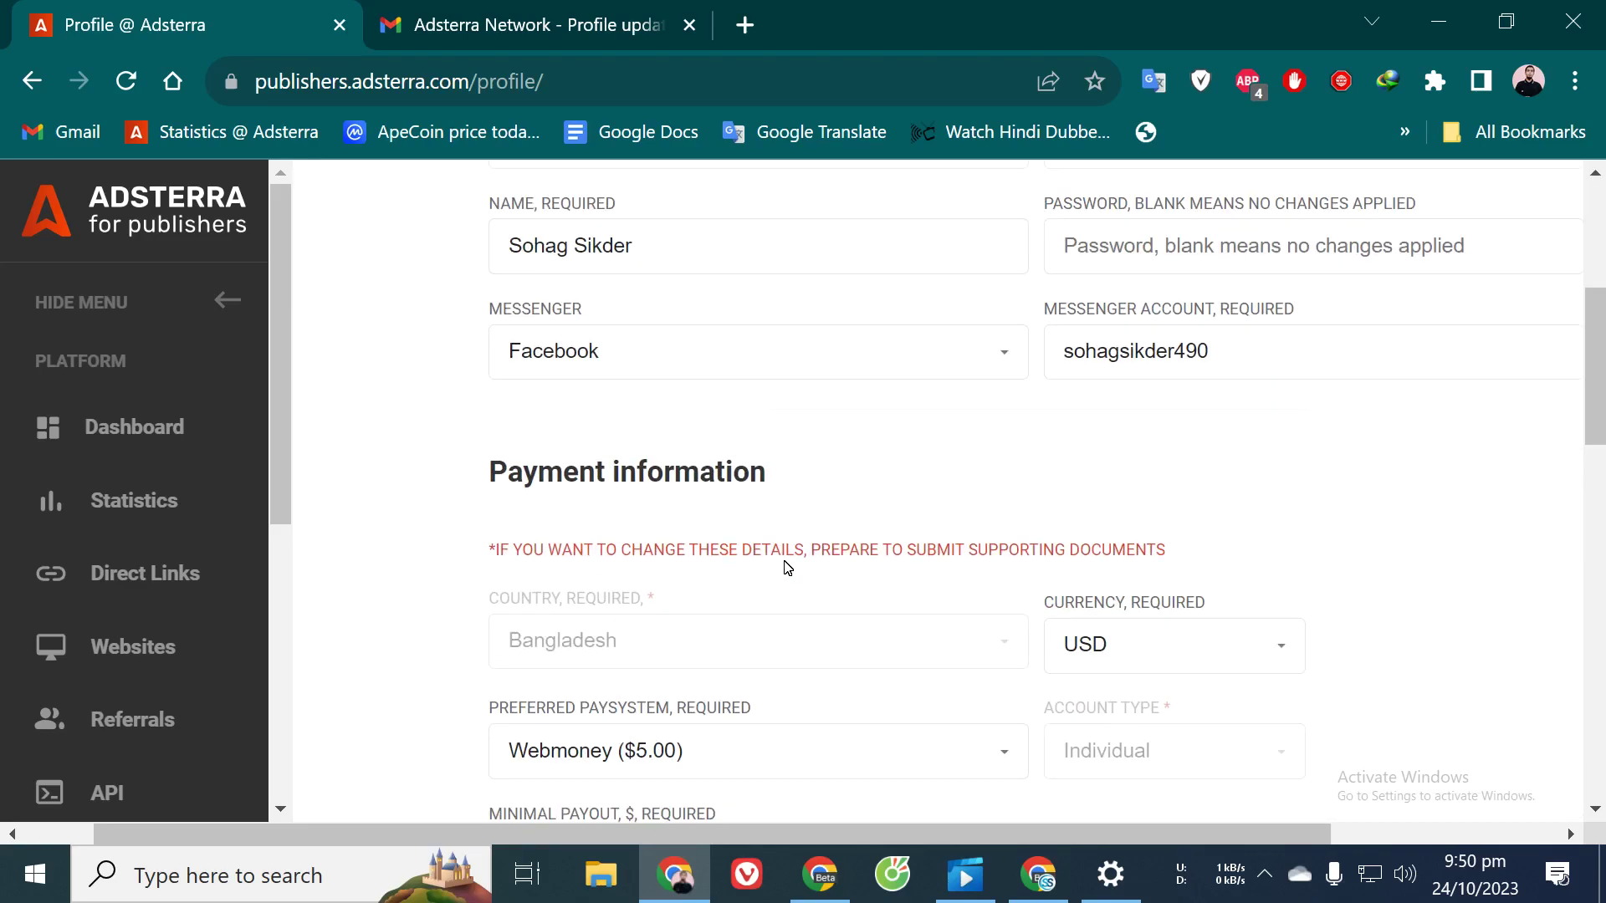
scroll(821, 567, "down", 6)
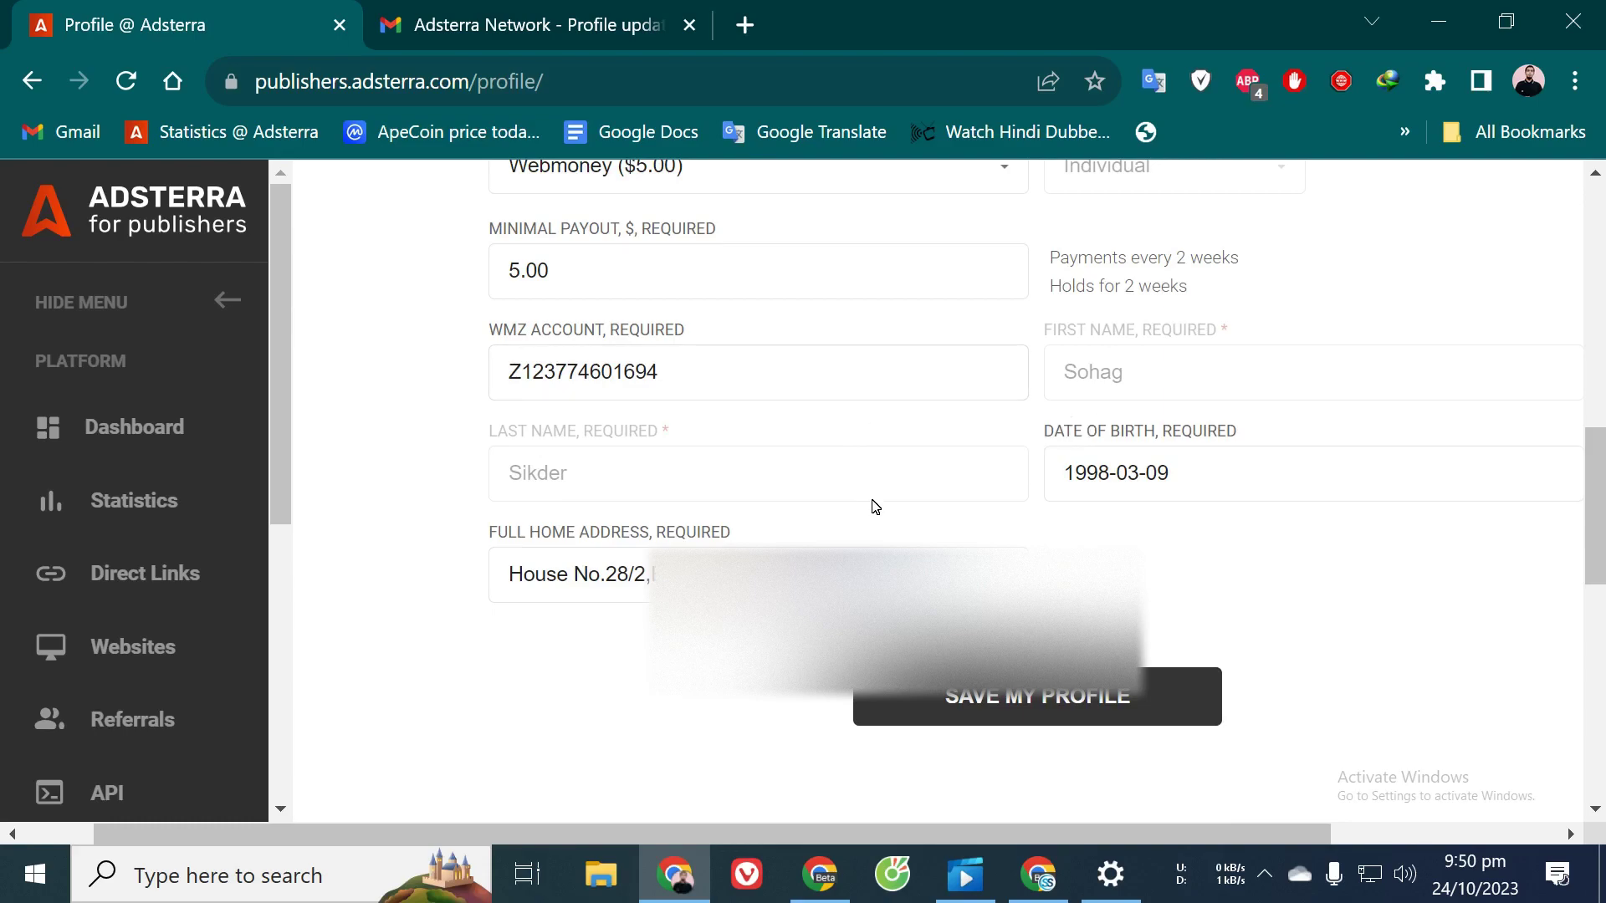
scroll(1567, 824, "up", 2)
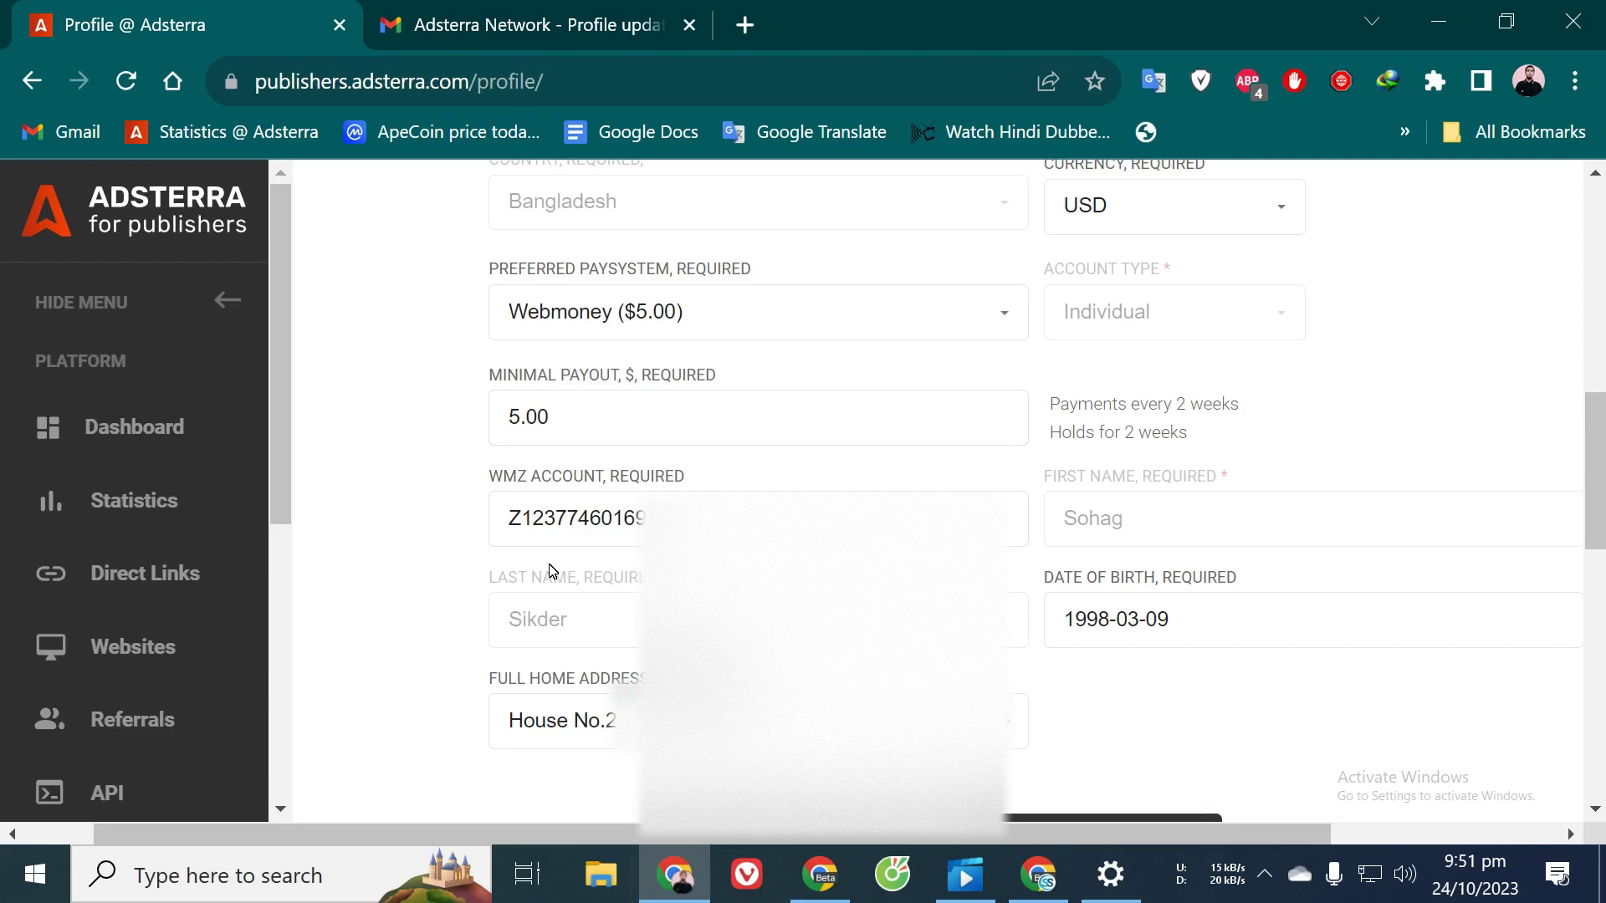
scroll(483, 552, "down", 2)
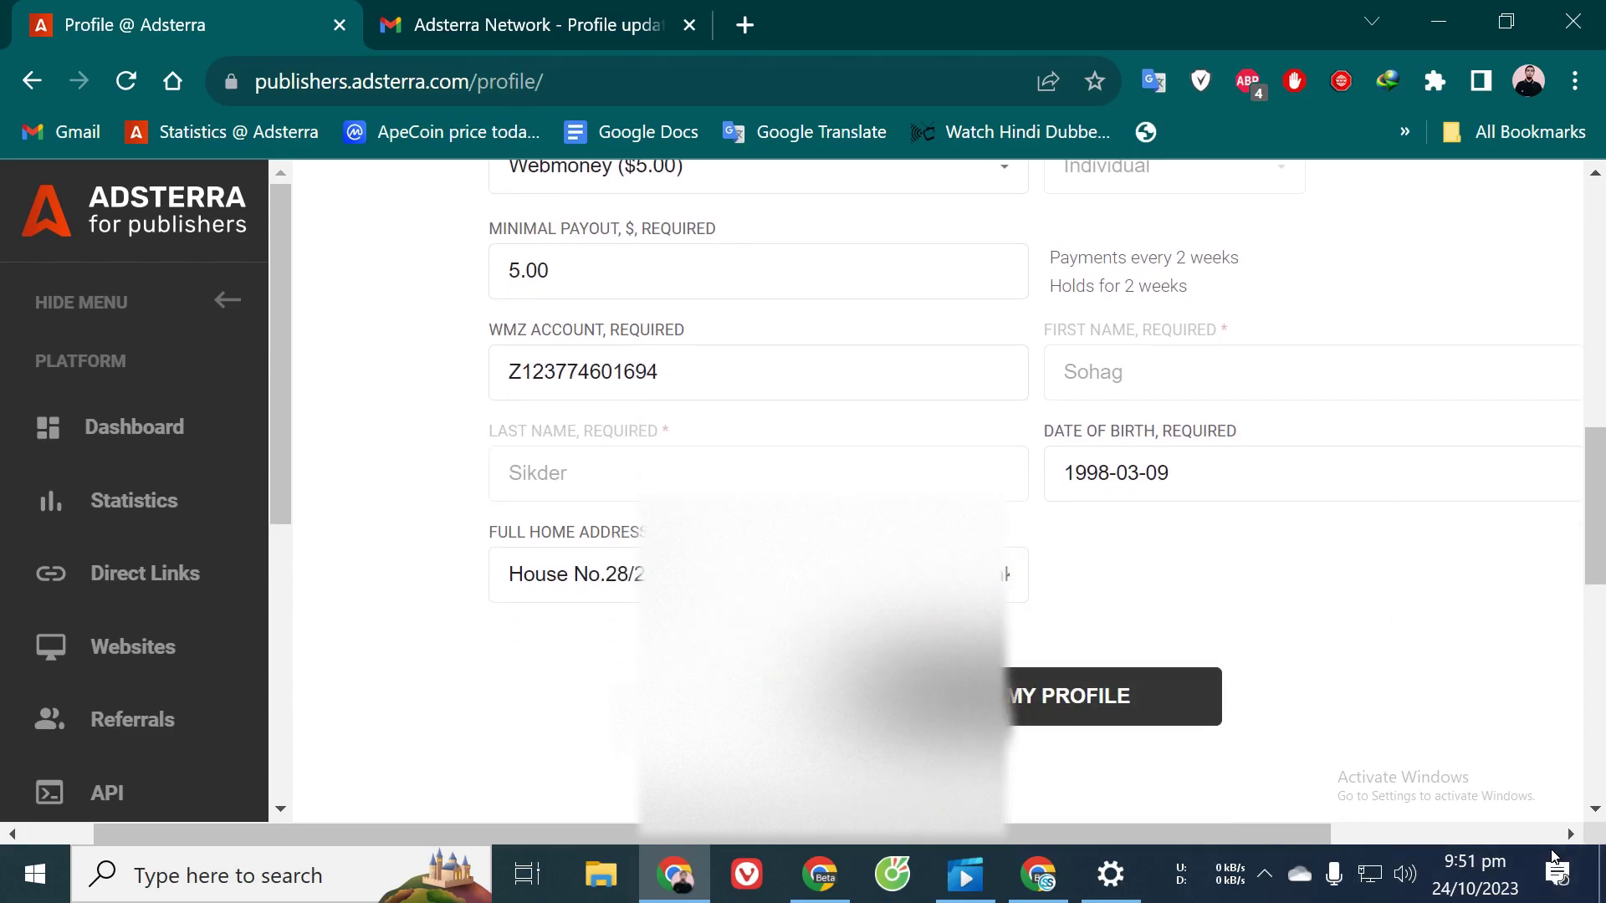